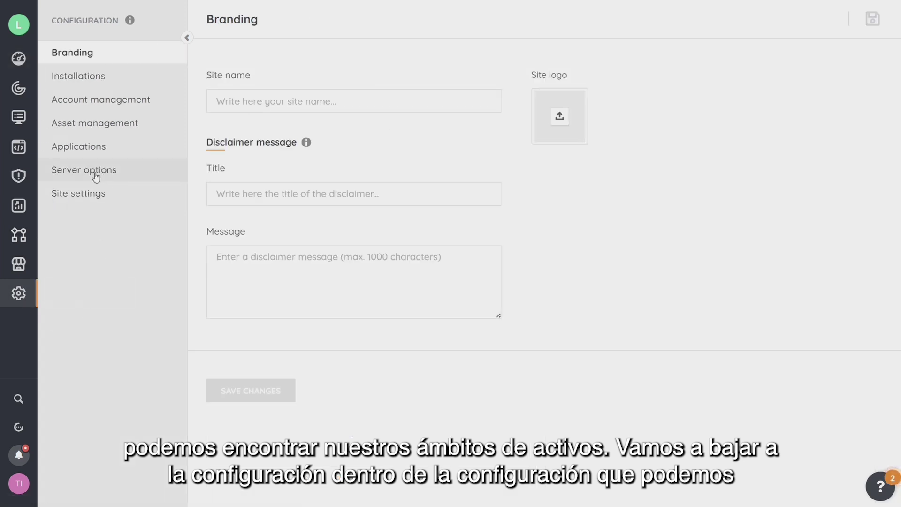
- Start a new asset scope in Account management and name it Contoso
{"action": "left_click", "coordinate": [95, 99]}
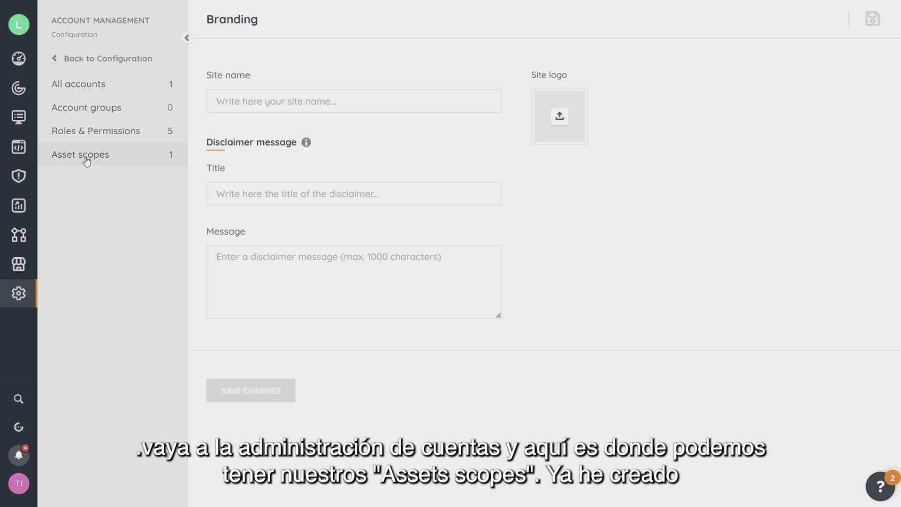
{"action": "left_click", "coordinate": [86, 161]}
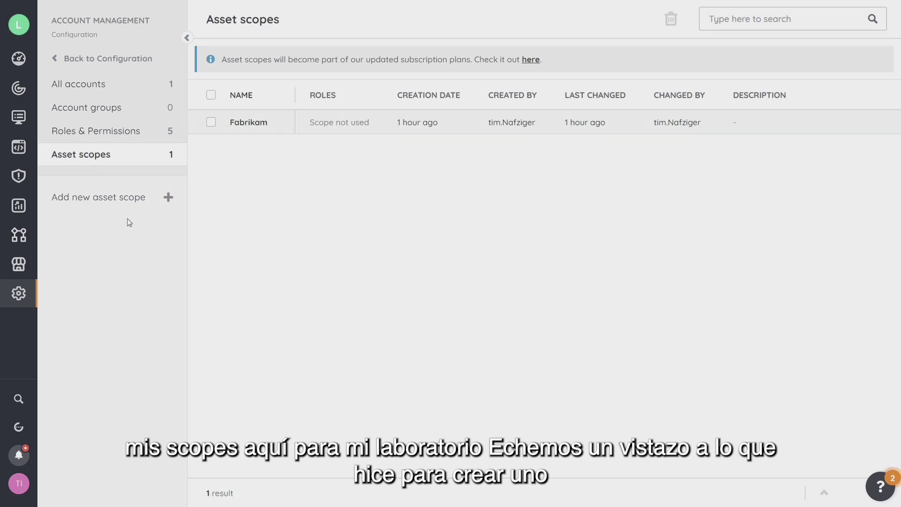
{"action": "left_click", "coordinate": [122, 202]}
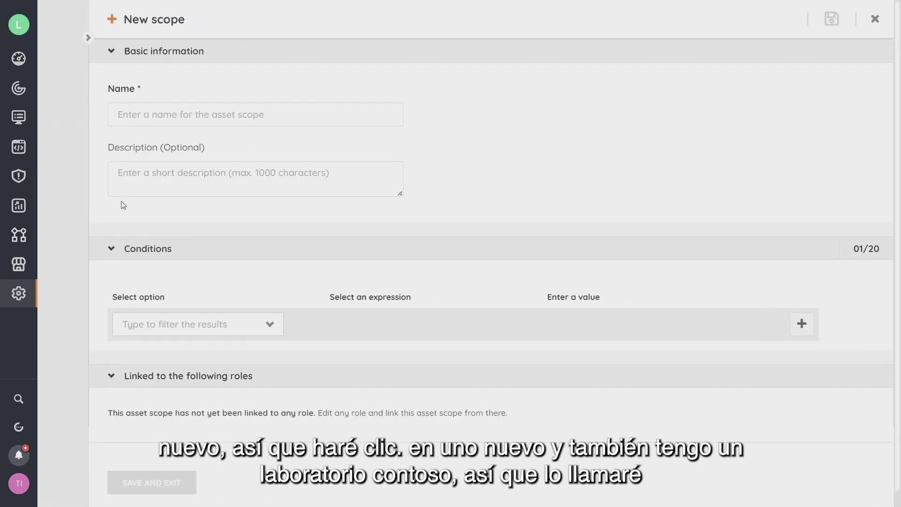
{"action": "left_click", "coordinate": [176, 117]}
{"action": "type", "text": "Contoso"}
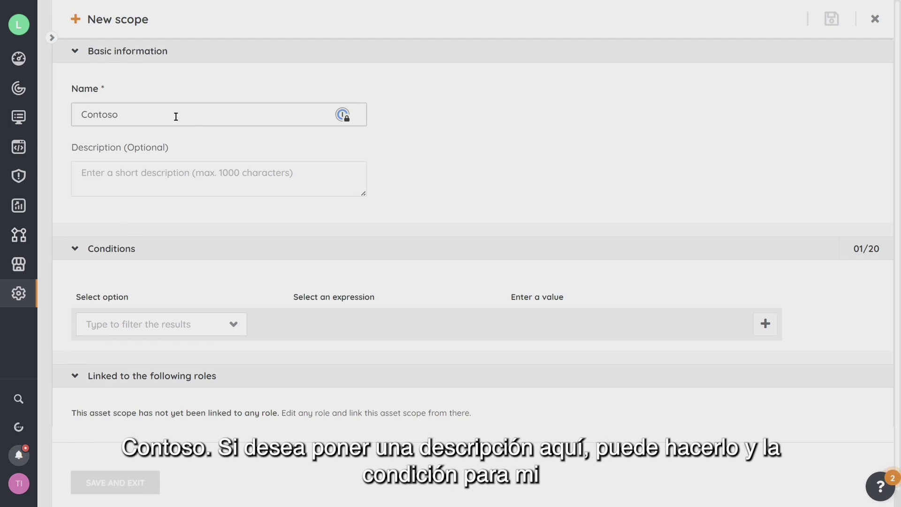
{"action": "left_click", "coordinate": [184, 176]}
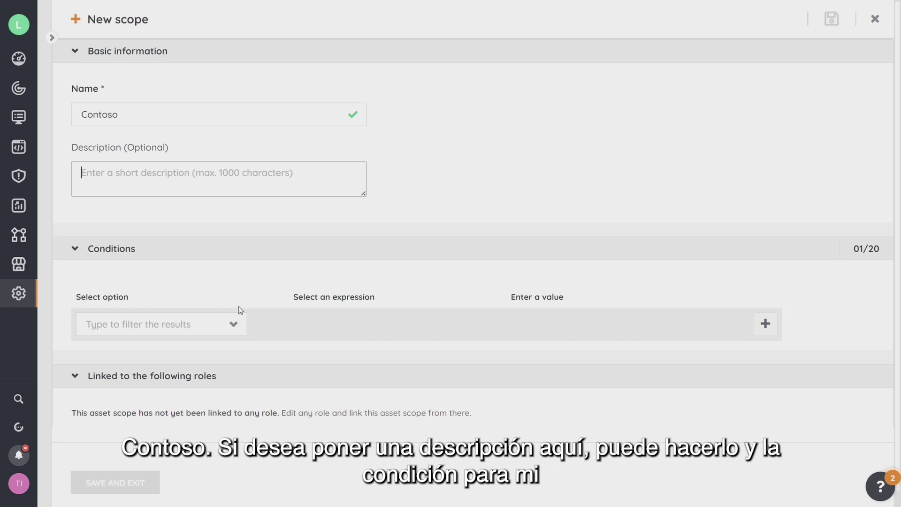
- Add the condition Asset Domain Equal to CONTOSO and save the scope
{"action": "left_click", "coordinate": [233, 326]}
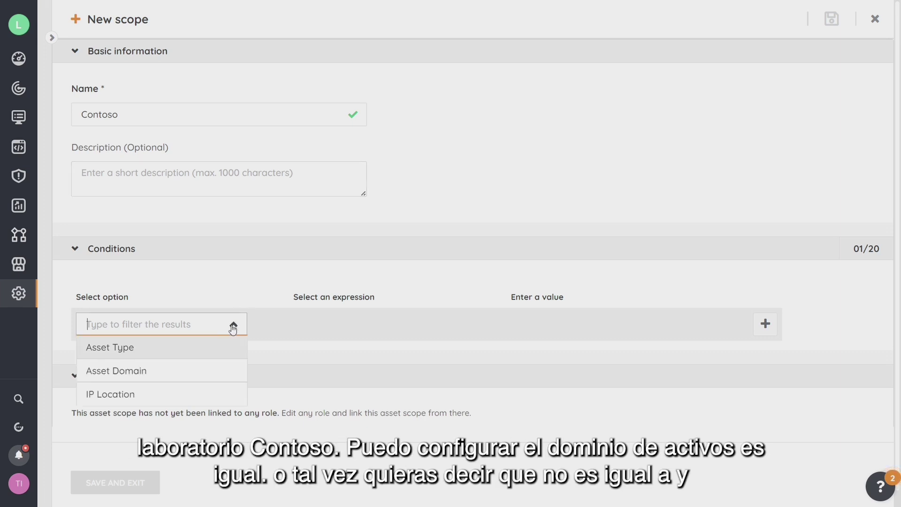
{"action": "left_click", "coordinate": [132, 374]}
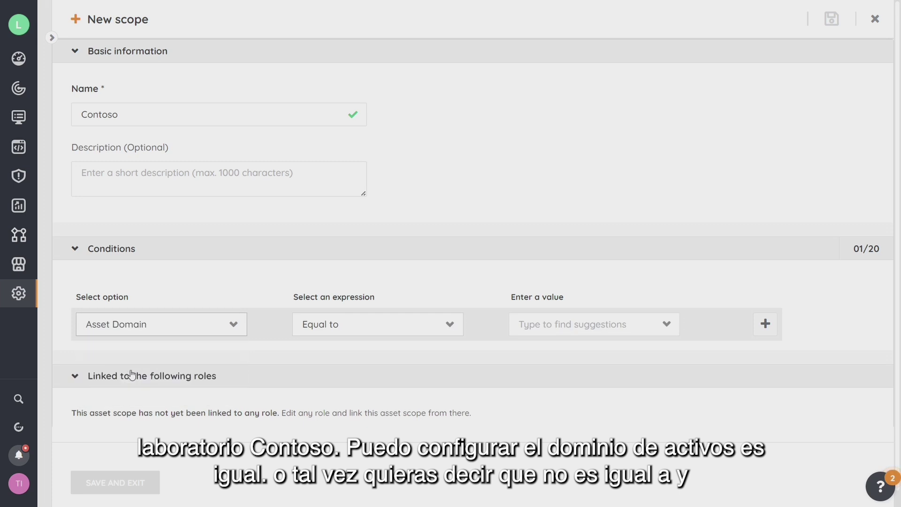
{"action": "left_click", "coordinate": [449, 328]}
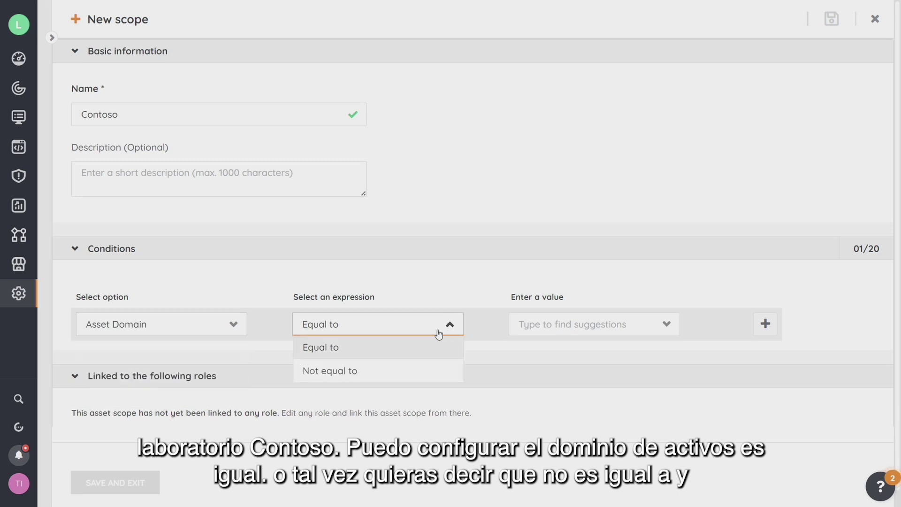
{"action": "left_click", "coordinate": [667, 325]}
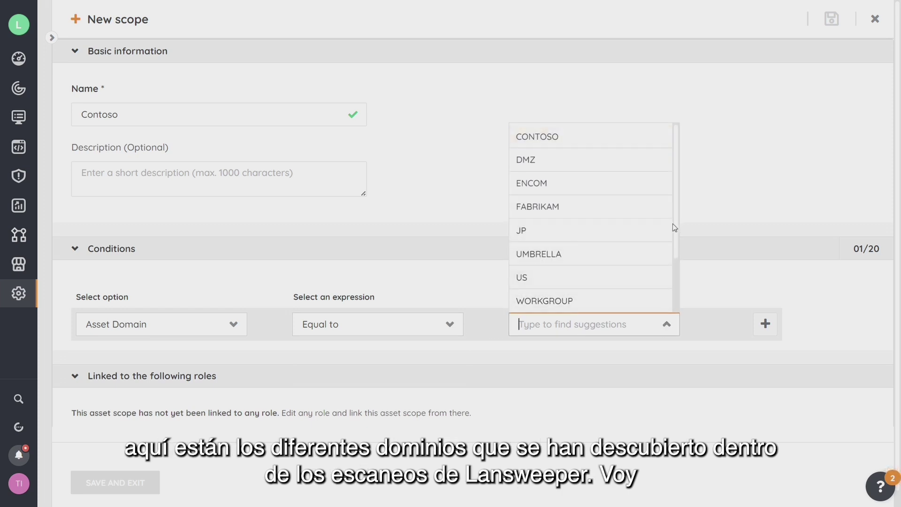
{"action": "left_click", "coordinate": [558, 139]}
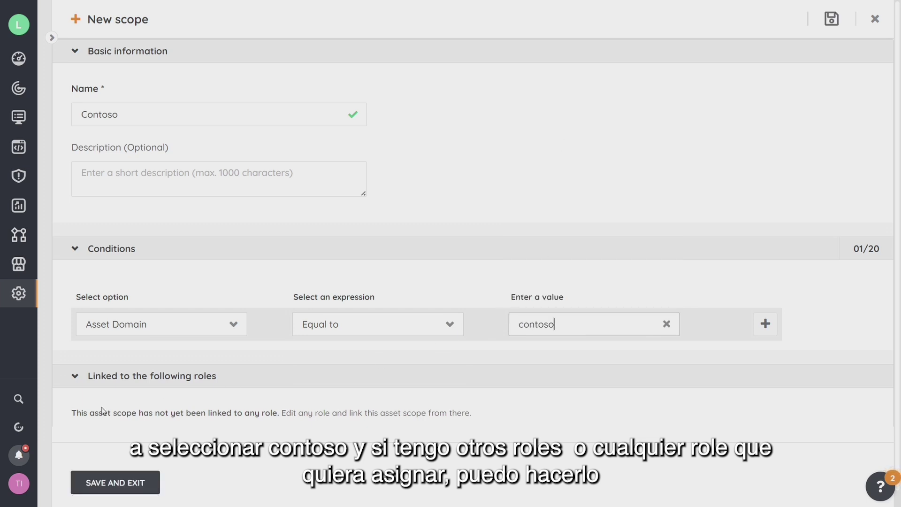
{"action": "scroll", "coordinate": [106, 408], "scroll_direction": "down", "scroll_amount": 1}
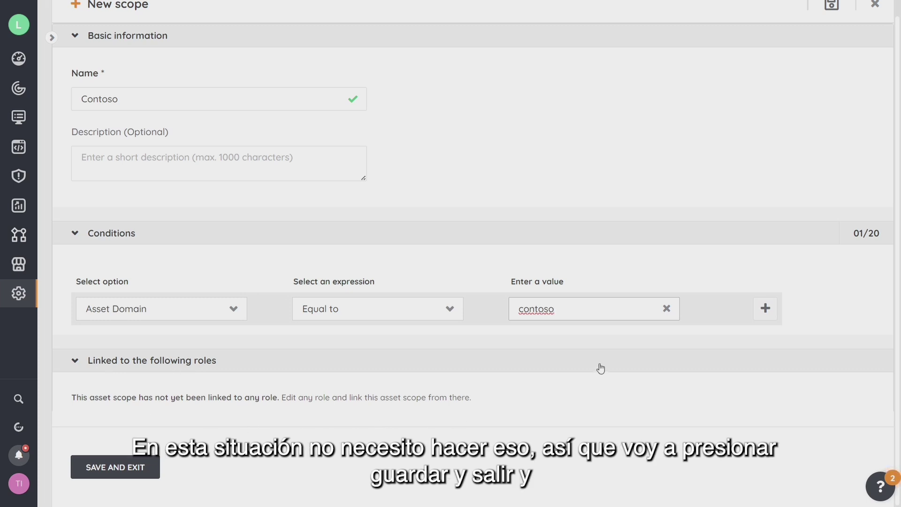
{"action": "left_click", "coordinate": [121, 469]}
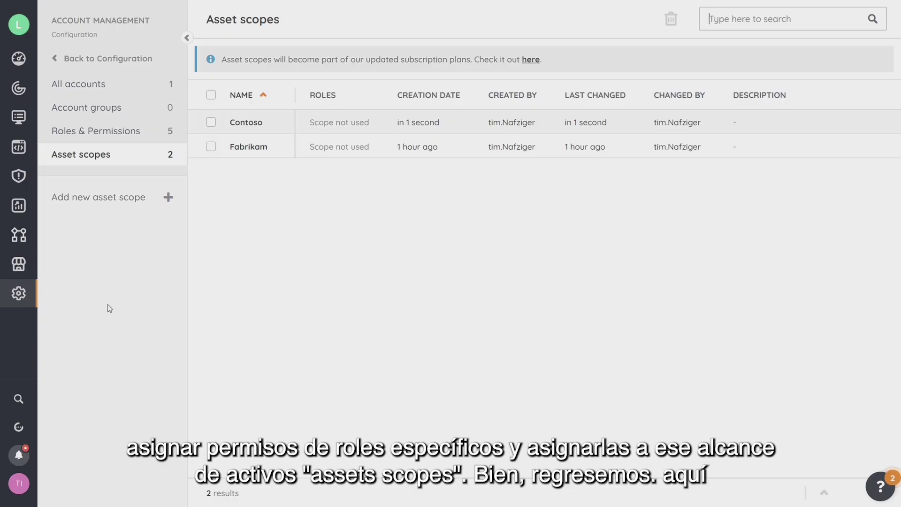
- Leave the Asset scopes page and return to the Configuration home page
{"action": "left_click", "coordinate": [98, 59]}
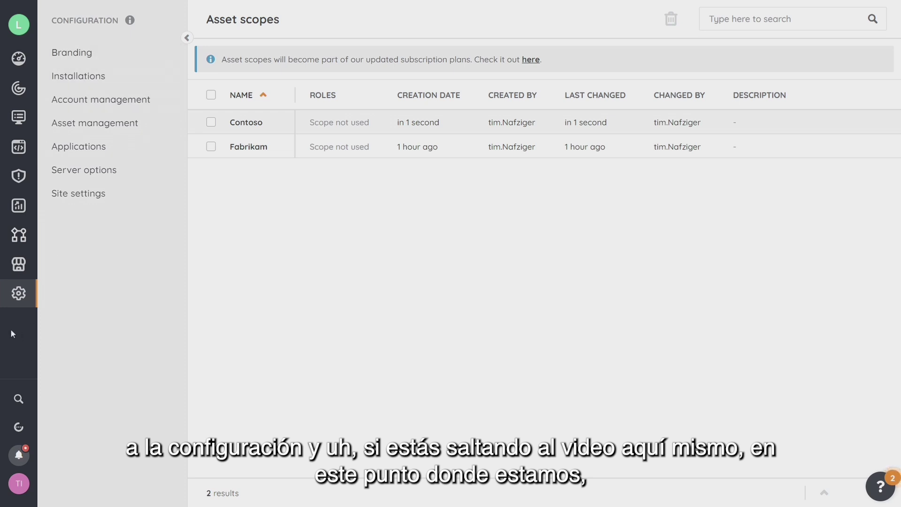
{"action": "left_click", "coordinate": [24, 302]}
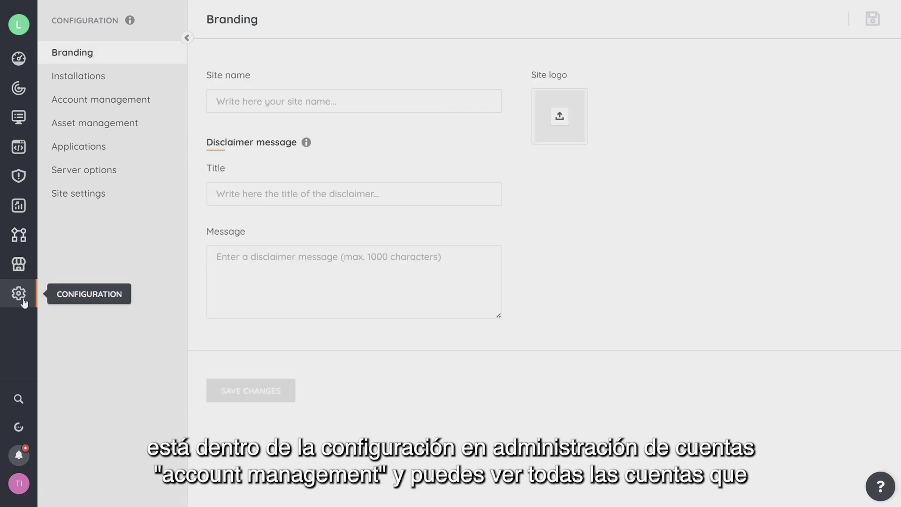
- Navigate through Account management and All accounts to the empty Account groups page
{"action": "left_click", "coordinate": [77, 104]}
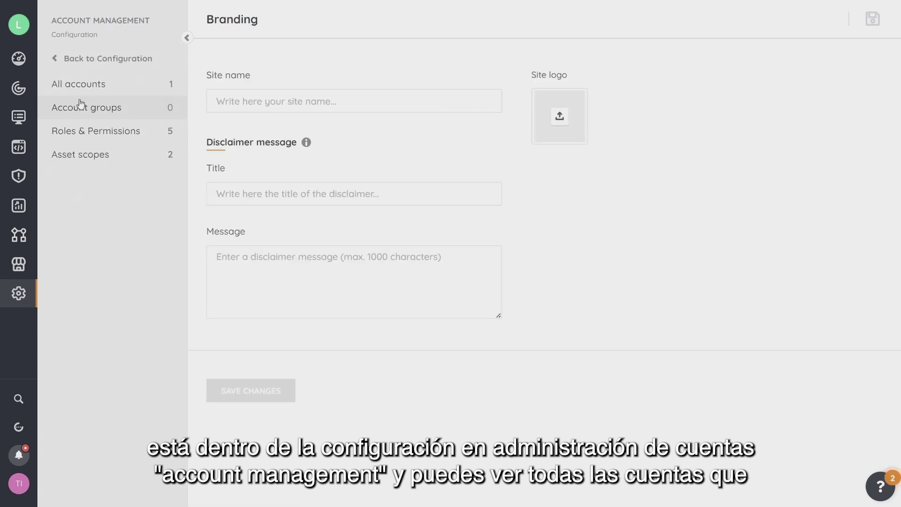
{"action": "left_click", "coordinate": [79, 84]}
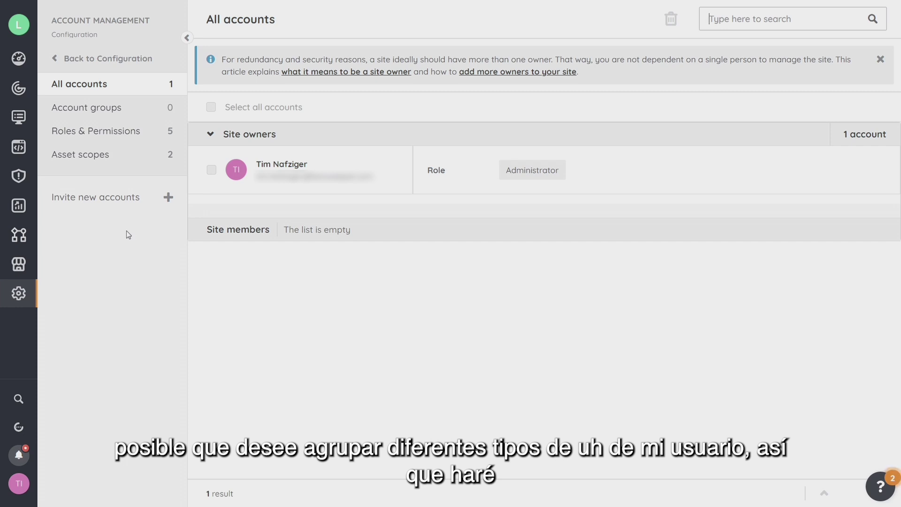
{"action": "left_click", "coordinate": [90, 111]}
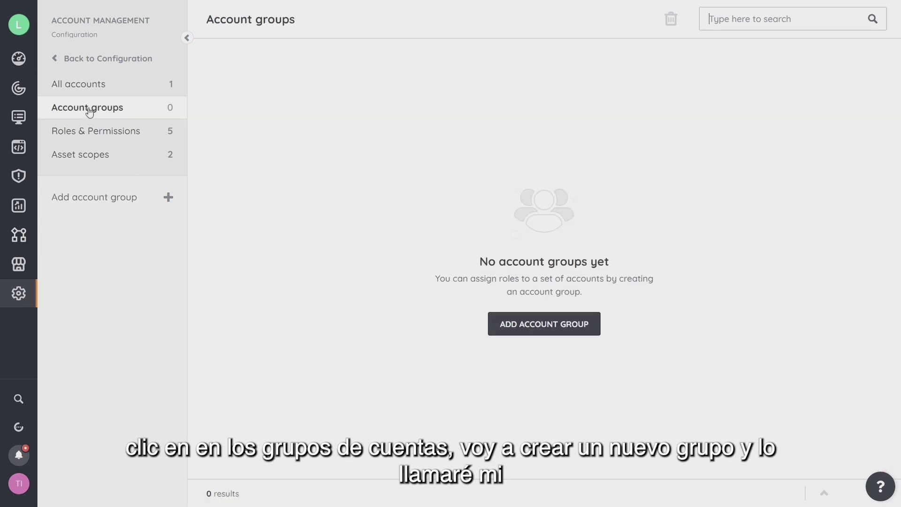
{"action": "left_click", "coordinate": [554, 327]}
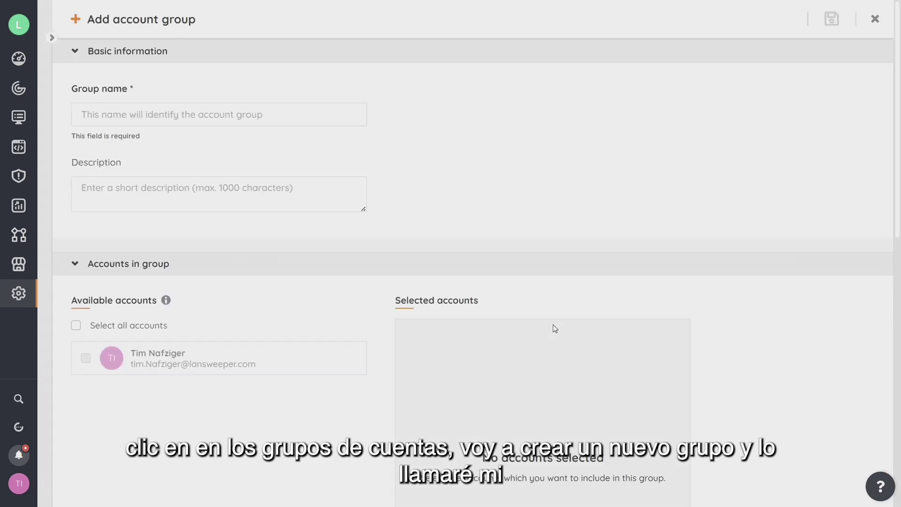
{"action": "left_click", "coordinate": [275, 115]}
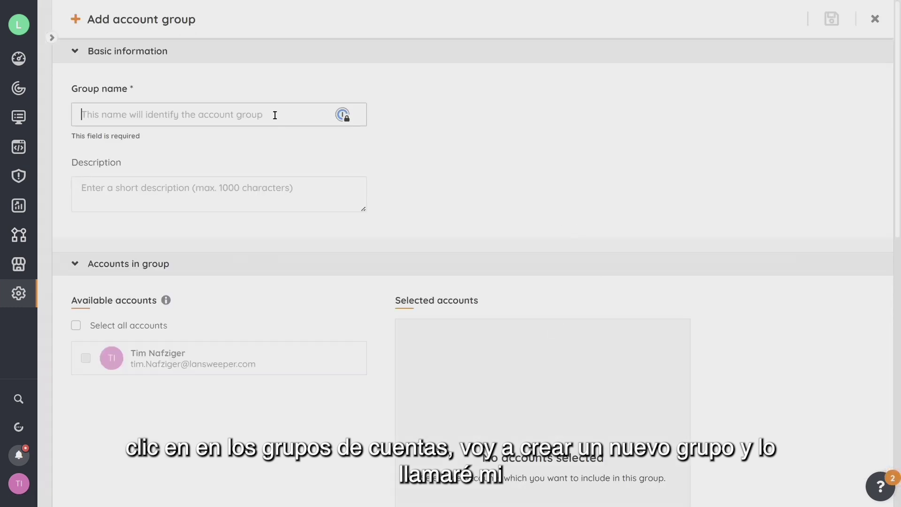
{"action": "type", "text": "Servers"}
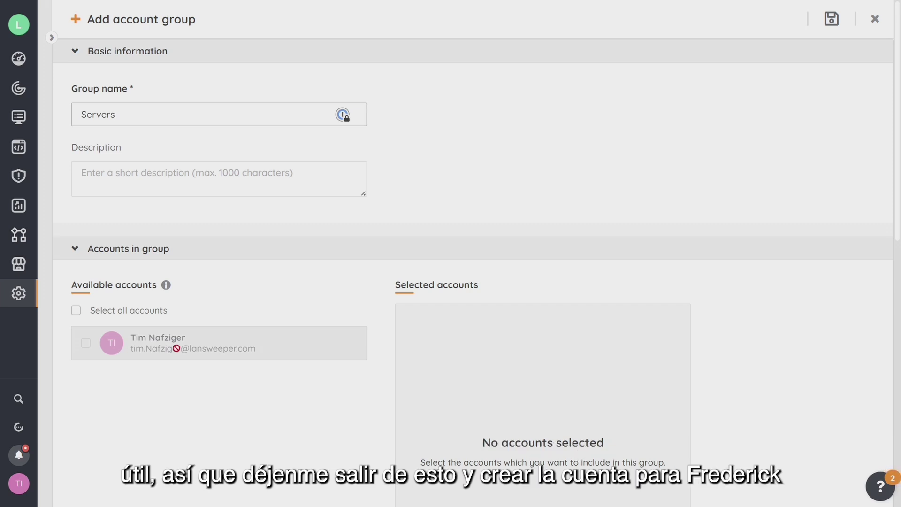
{"action": "left_click", "coordinate": [875, 19]}
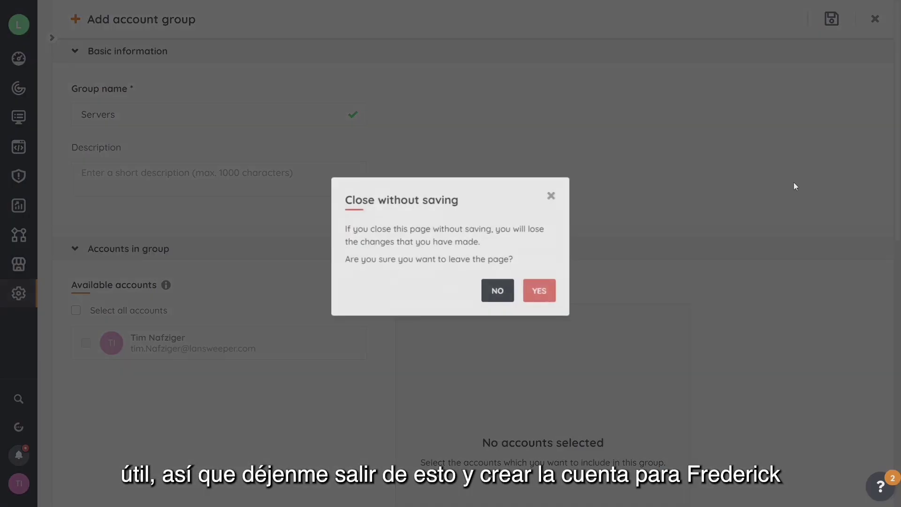
{"action": "left_click", "coordinate": [537, 292]}
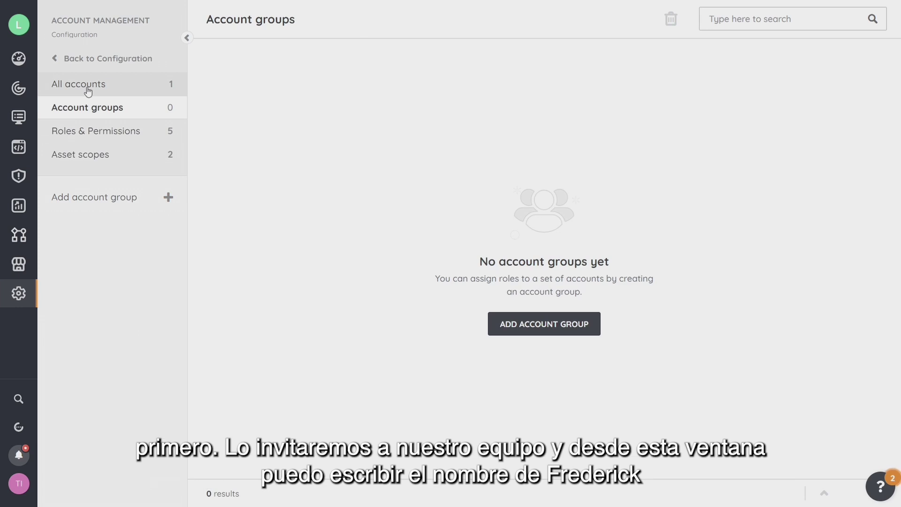
{"action": "left_click", "coordinate": [88, 89]}
- Add the invitee's e-mail address to the invite accounts list
{"action": "left_click", "coordinate": [100, 199]}
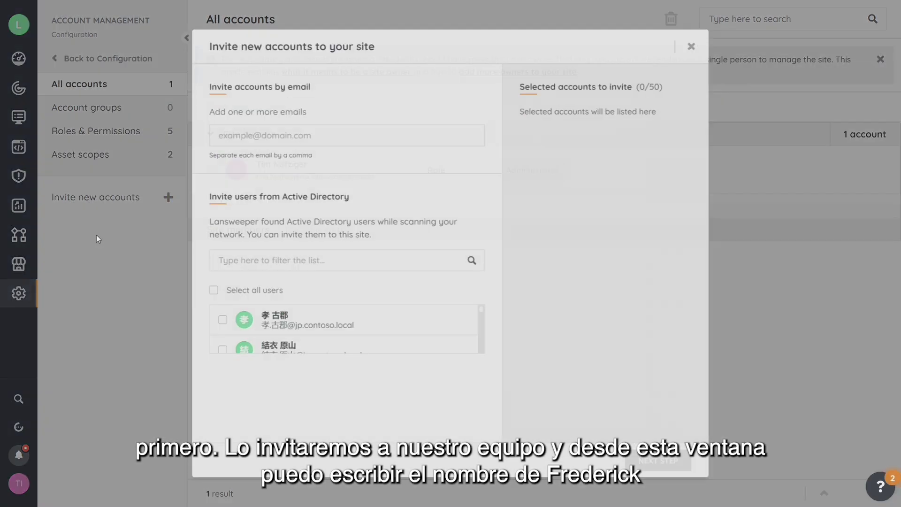
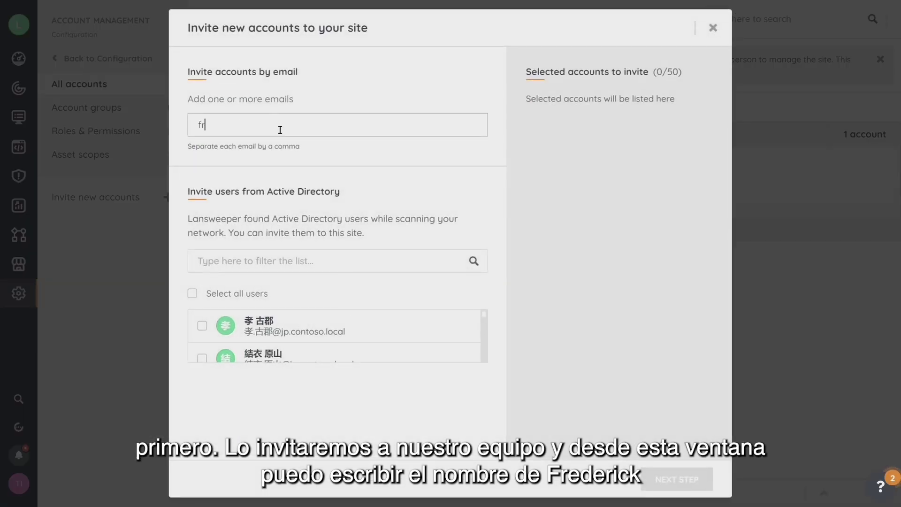
{"action": "key", "text": "Return"}
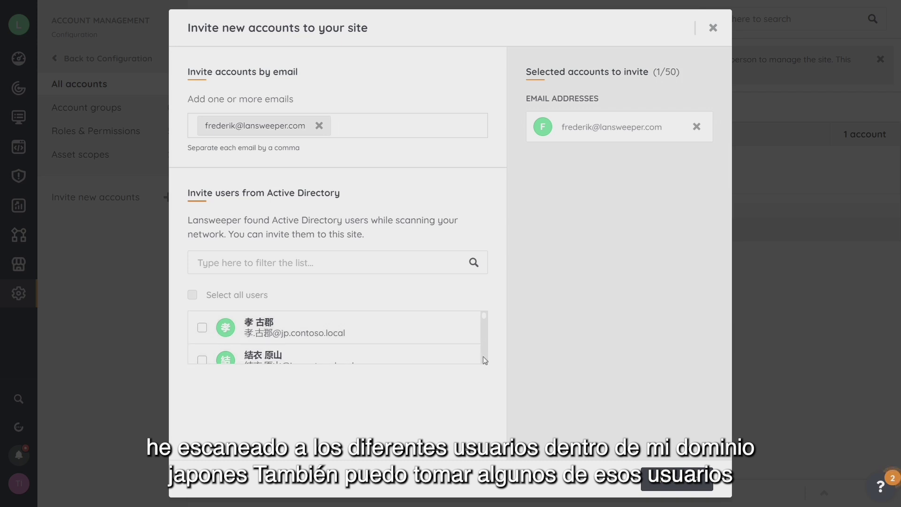
- Add, then remove, the first Active Directory user, leaving one invitee, and continue
{"action": "scroll", "coordinate": [484, 345], "scroll_direction": "down", "scroll_amount": 3}
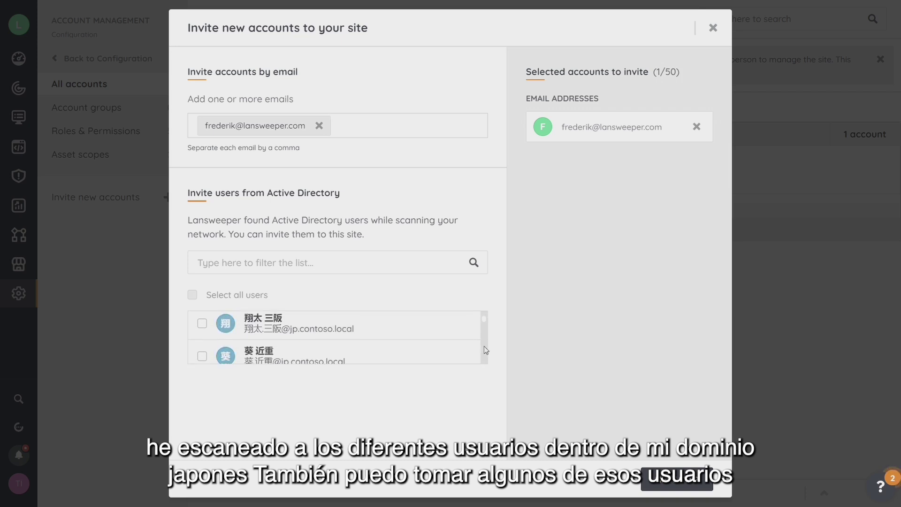
{"action": "left_click", "coordinate": [202, 321]}
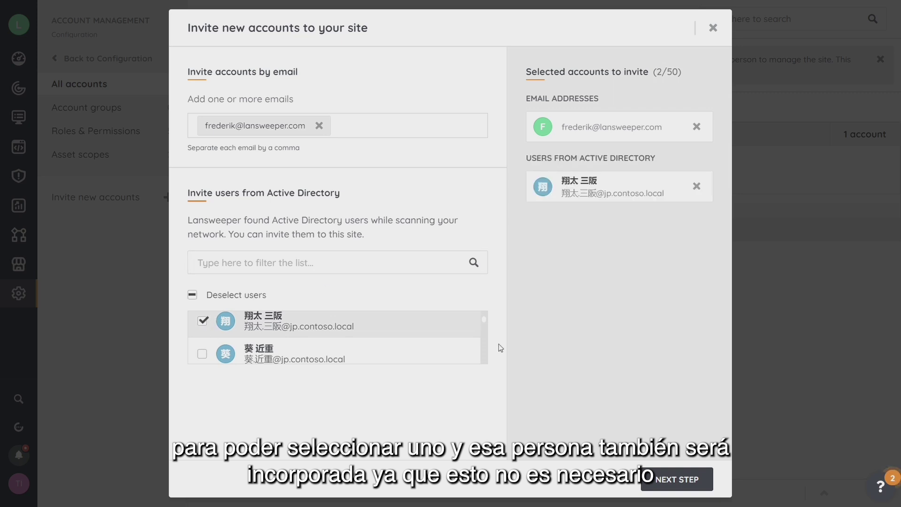
{"action": "left_click", "coordinate": [696, 187]}
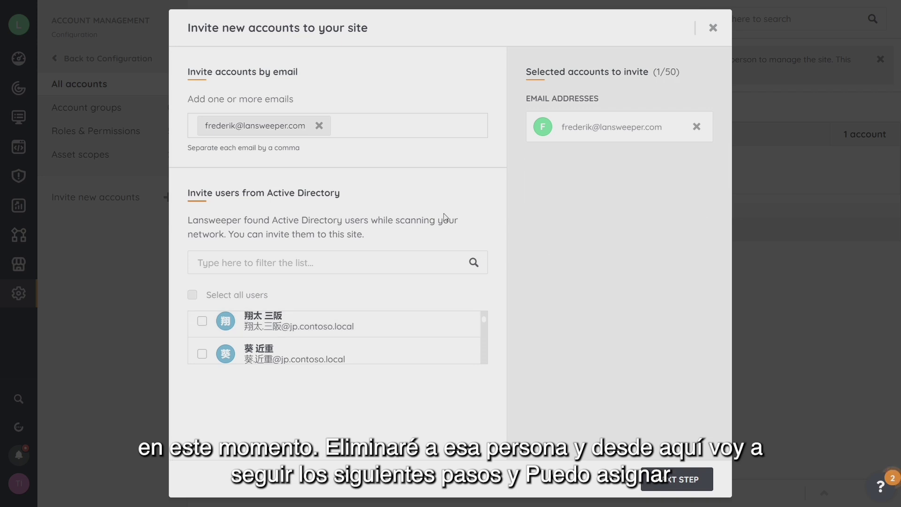
{"action": "left_click", "coordinate": [683, 478]}
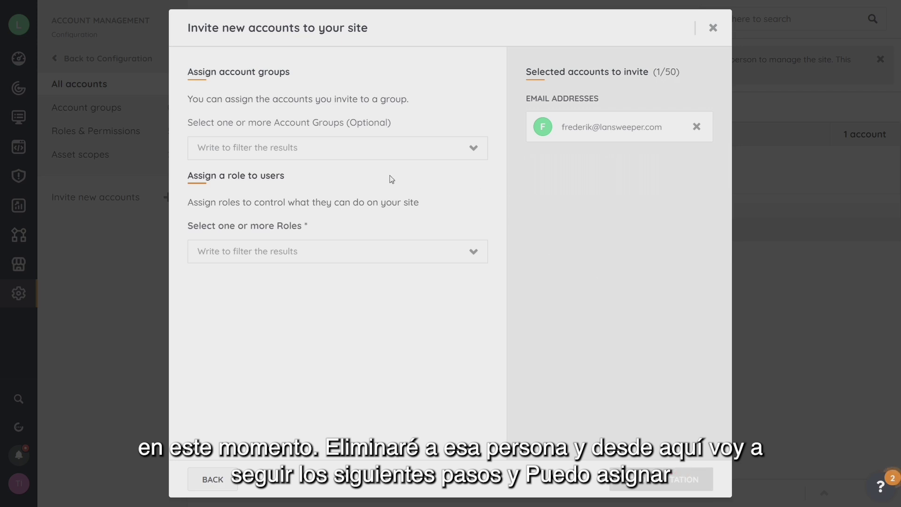
- Leave account groups empty, assign the Manage Assets role, and send the single invitation
{"action": "left_click", "coordinate": [475, 150]}
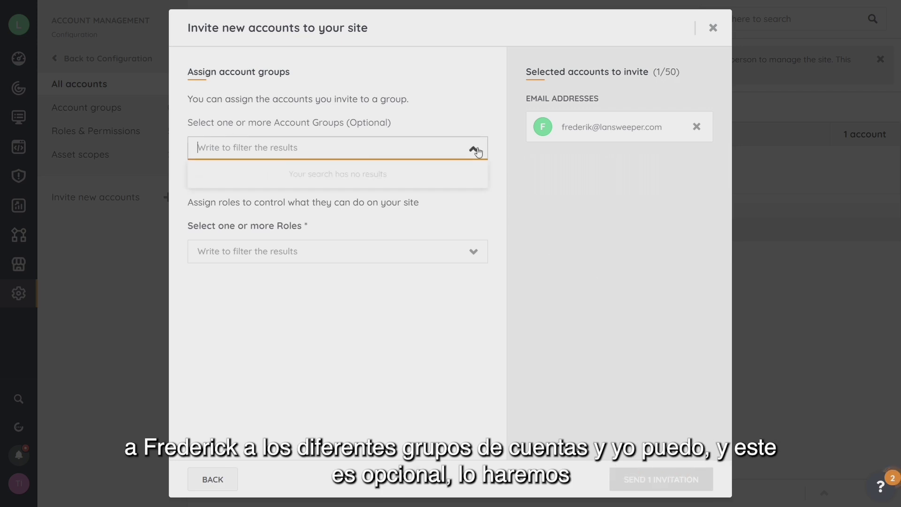
{"action": "left_click", "coordinate": [493, 147]}
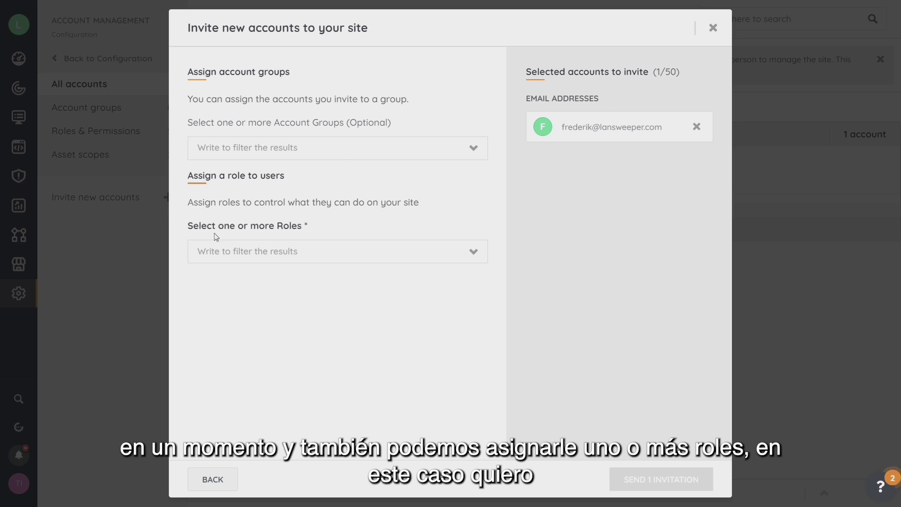
{"action": "left_click", "coordinate": [315, 257]}
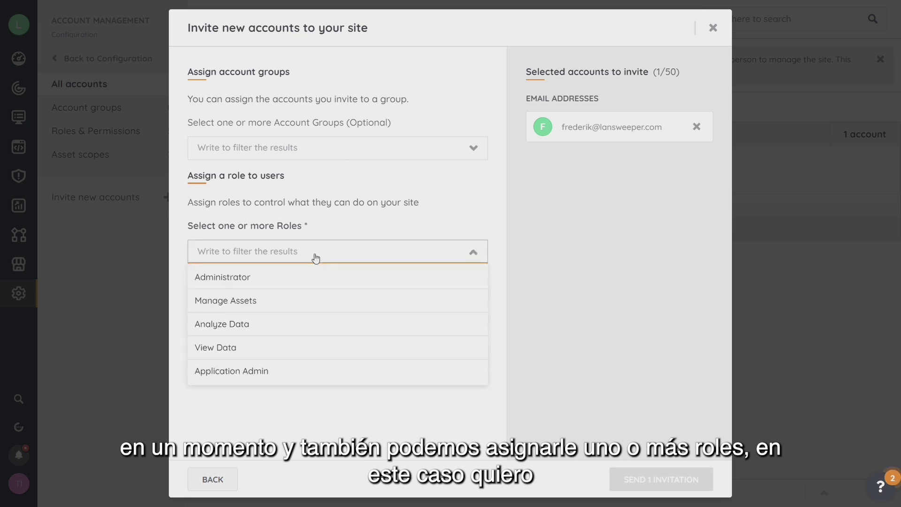
{"action": "left_click", "coordinate": [248, 309]}
{"action": "left_click", "coordinate": [659, 482]}
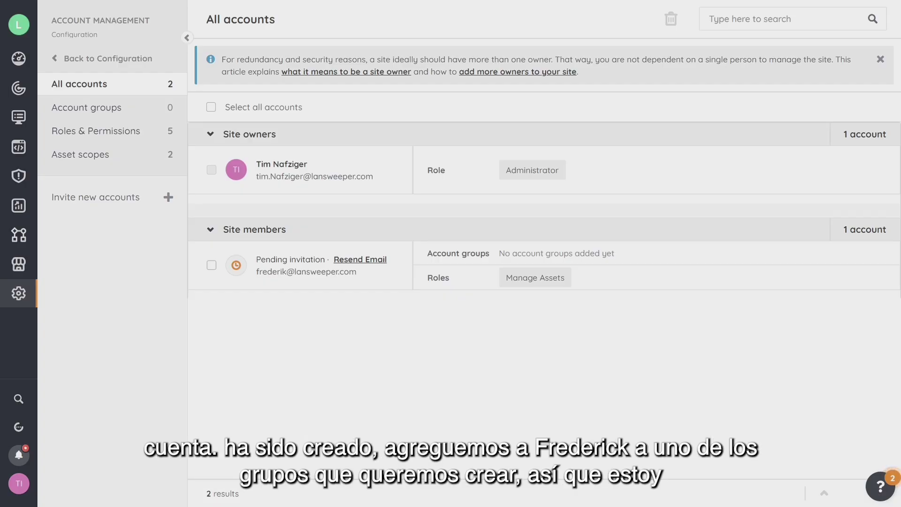
- Start a new account group named Servers with the invited account as member
{"action": "left_click", "coordinate": [109, 112]}
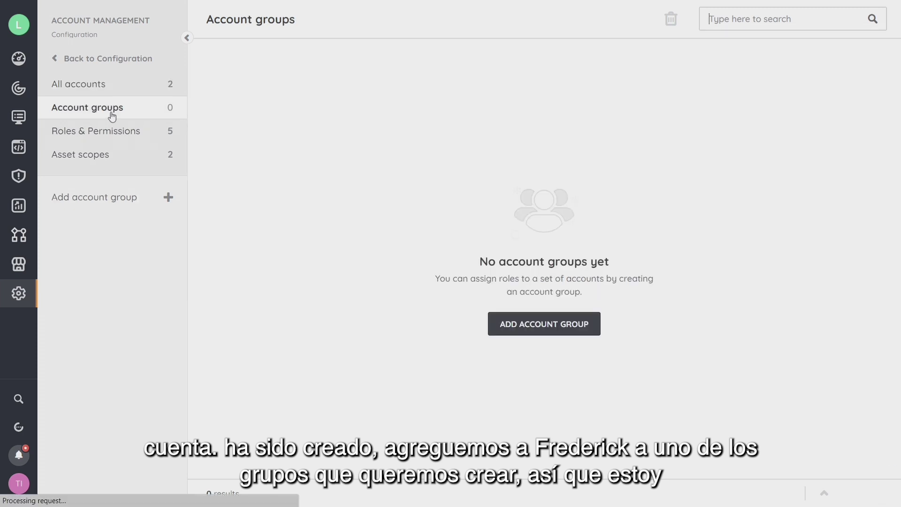
{"action": "left_click", "coordinate": [531, 332]}
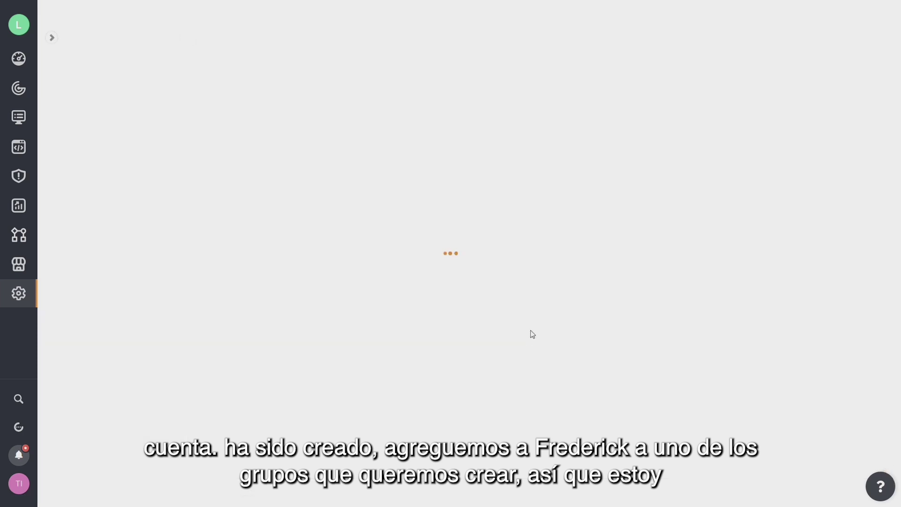
{"action": "left_click", "coordinate": [213, 117]}
{"action": "type", "text": "Servers"}
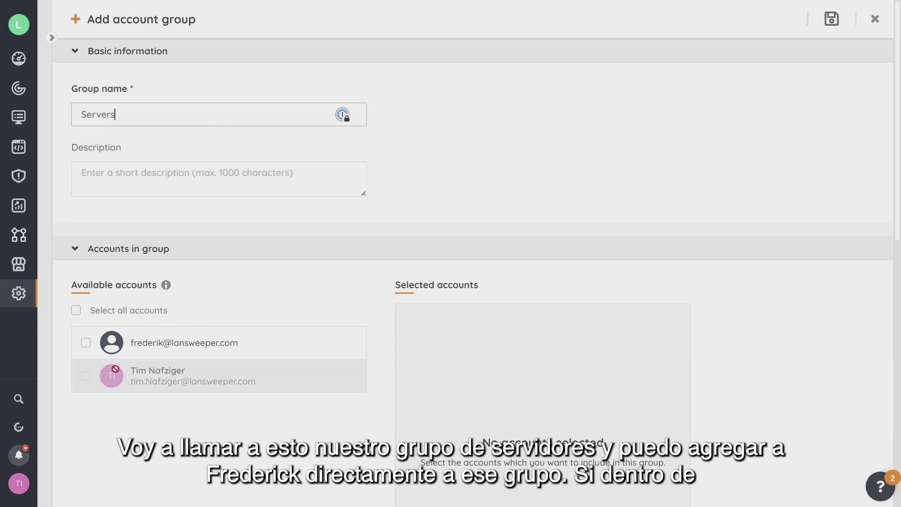
{"action": "left_click", "coordinate": [86, 343]}
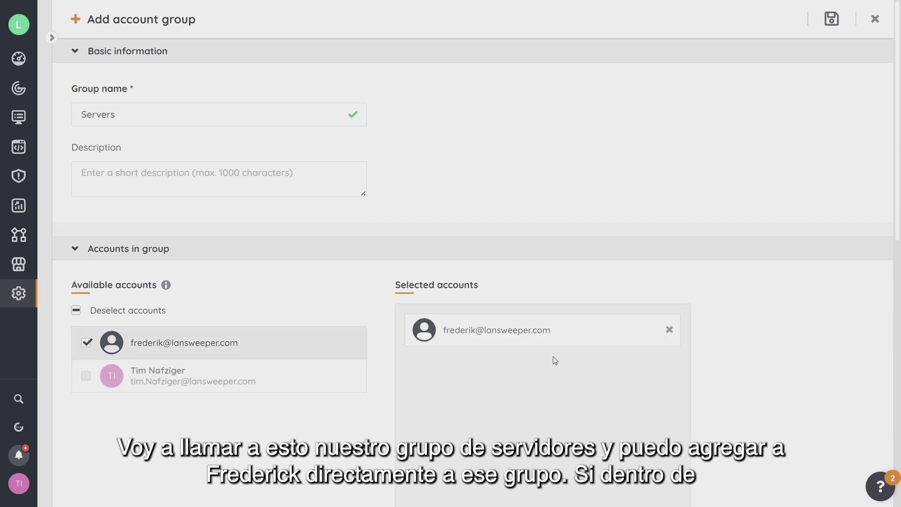
- Give the Servers group the Manage Assets role and save it
{"action": "scroll", "coordinate": [553, 356], "scroll_direction": "down", "scroll_amount": 8}
{"action": "scroll", "coordinate": [421, 320], "scroll_direction": "down", "scroll_amount": 2}
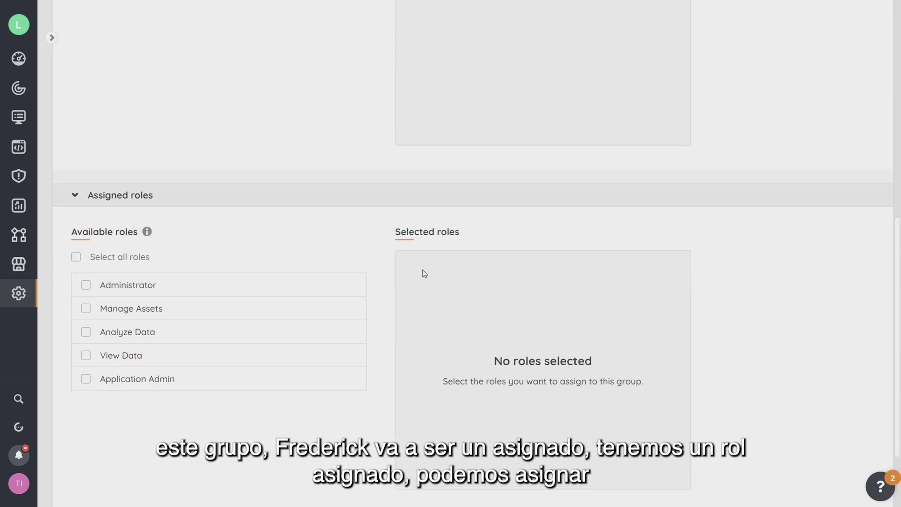
{"action": "scroll", "coordinate": [422, 271], "scroll_direction": "up", "scroll_amount": 5}
{"action": "scroll", "coordinate": [298, 287], "scroll_direction": "down", "scroll_amount": 5}
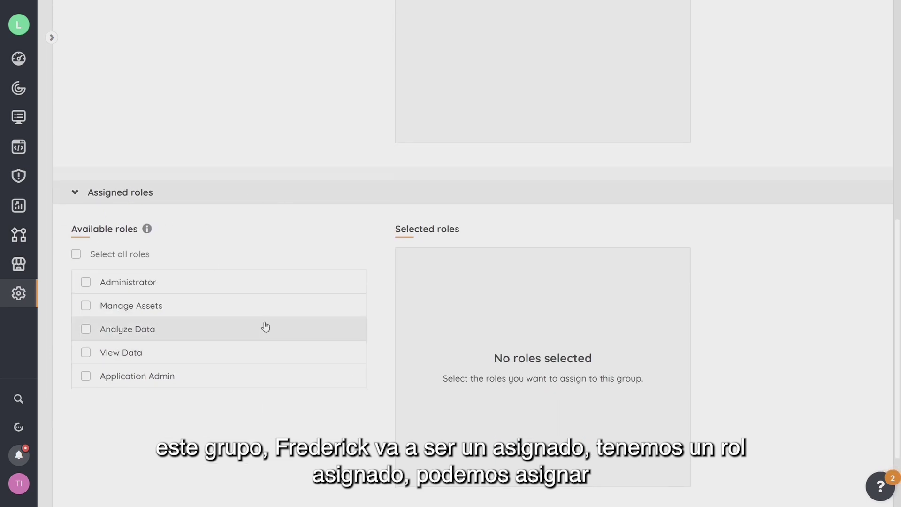
{"action": "left_click", "coordinate": [92, 308]}
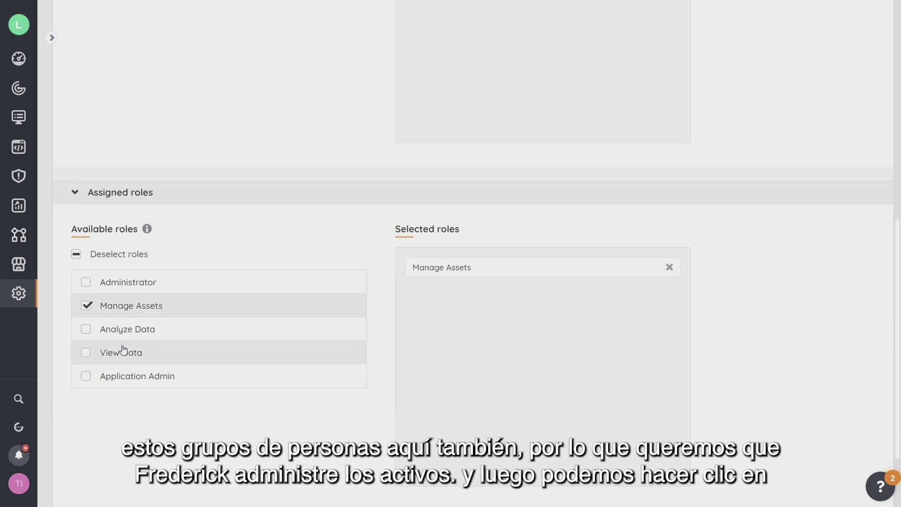
{"action": "scroll", "coordinate": [830, 453], "scroll_direction": "down", "scroll_amount": 2}
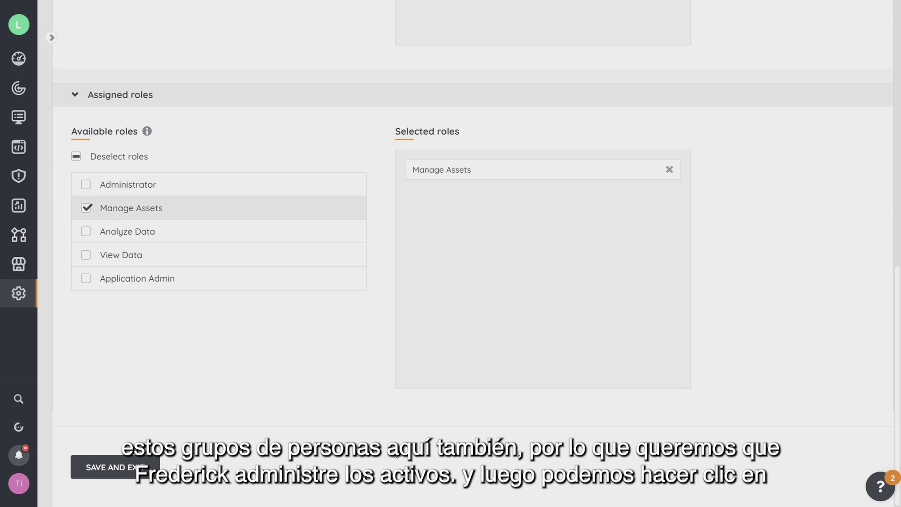
{"action": "left_click", "coordinate": [126, 470]}
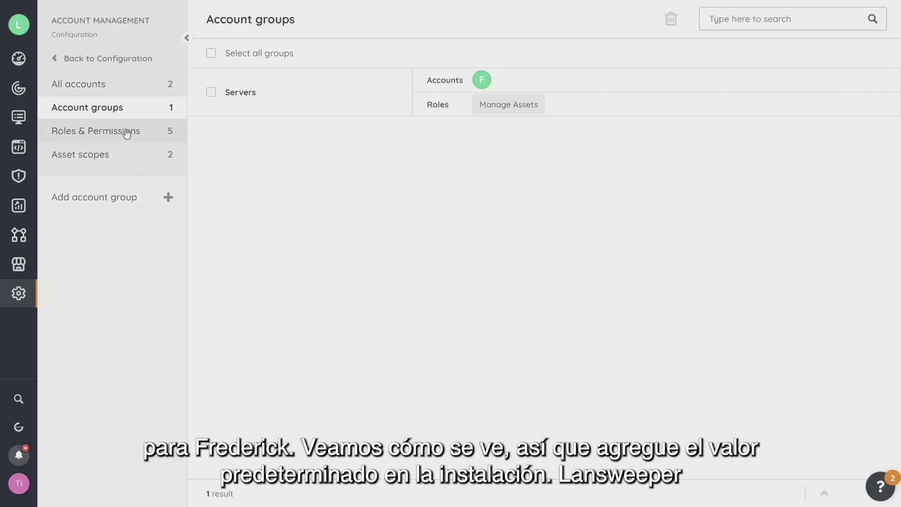
- Select the Manage Assets role under Roles & Permissions and open its permission editor
{"action": "left_click", "coordinate": [125, 133]}
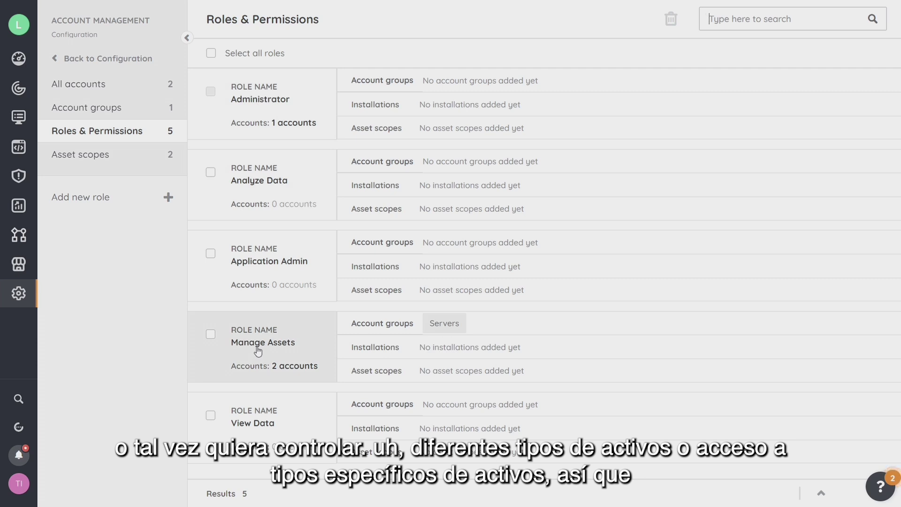
{"action": "left_click", "coordinate": [211, 336]}
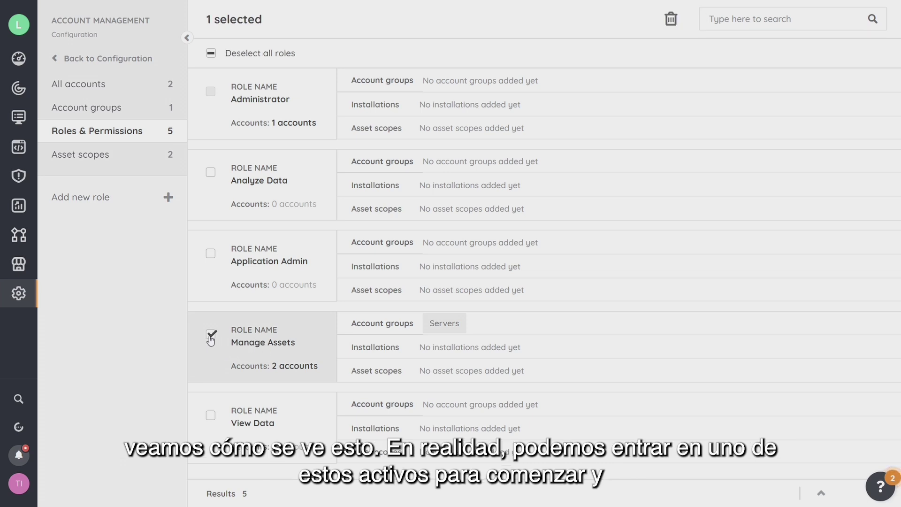
{"action": "left_click", "coordinate": [270, 346]}
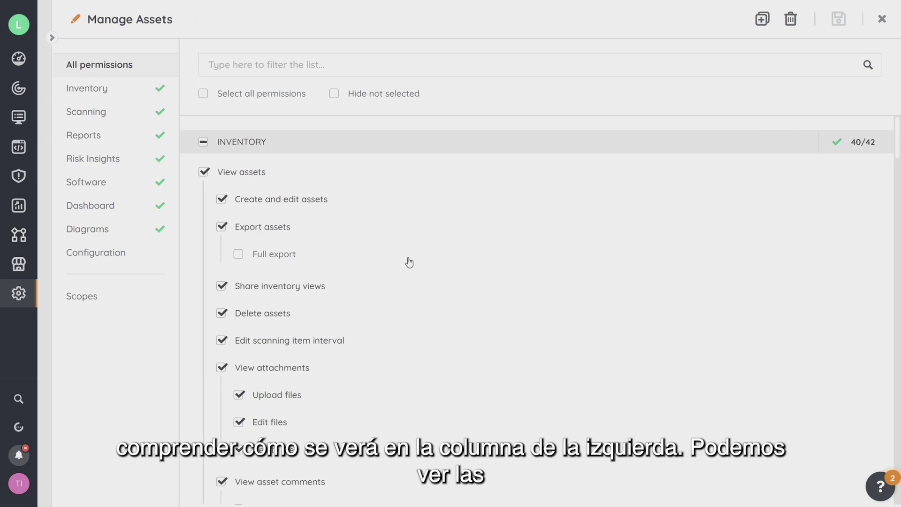
- Browse the Manage Assets role's Configuration and Inventory permissions, then duplicate the role
{"action": "scroll", "coordinate": [409, 267], "scroll_direction": "down", "scroll_amount": 1}
{"action": "scroll", "coordinate": [408, 268], "scroll_direction": "up", "scroll_amount": 1}
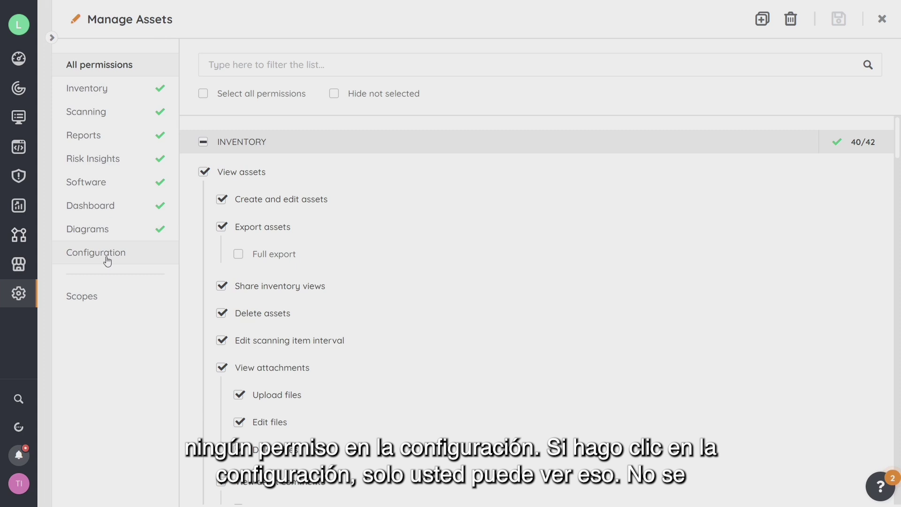
{"action": "left_click_drag", "start_coordinate": [106, 257], "coordinate": [80, 248]}
{"action": "scroll", "coordinate": [320, 254], "scroll_direction": "down", "scroll_amount": 12}
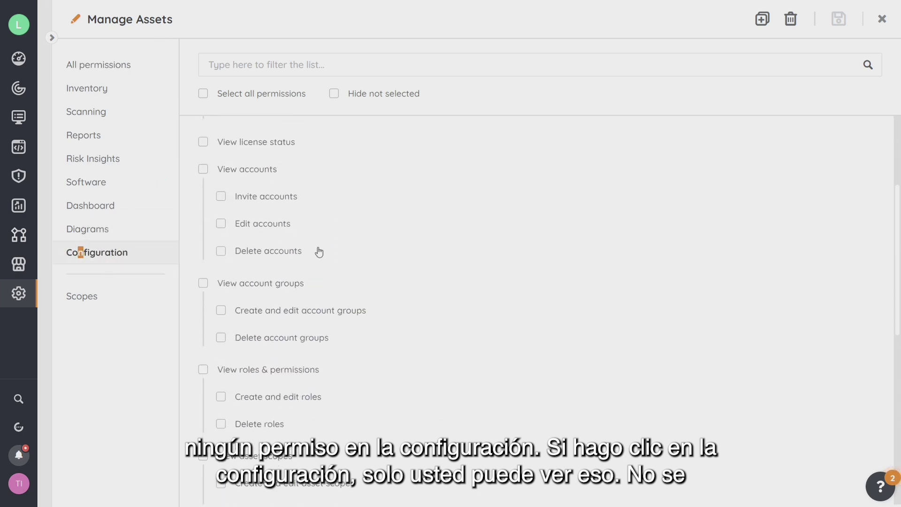
{"action": "scroll", "coordinate": [303, 270], "scroll_direction": "up", "scroll_amount": 8}
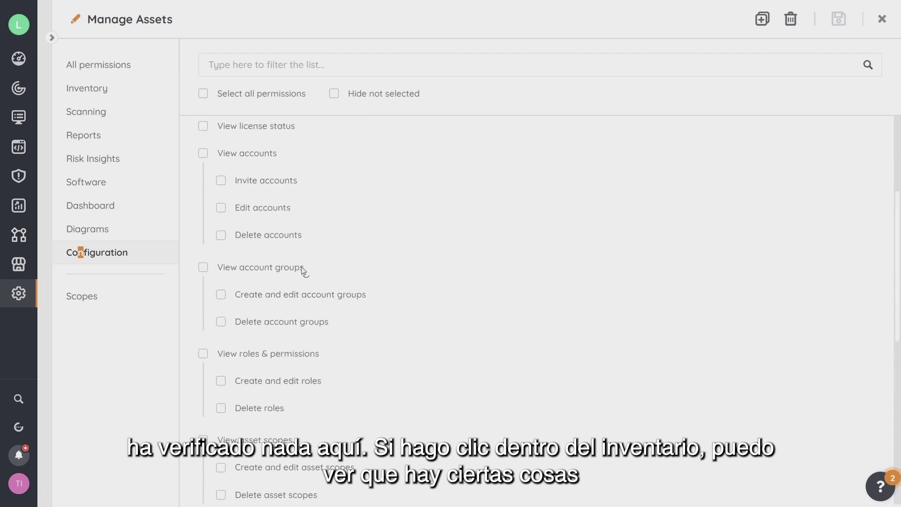
{"action": "left_click", "coordinate": [90, 90]}
{"action": "scroll", "coordinate": [320, 218], "scroll_direction": "up", "scroll_amount": 3}
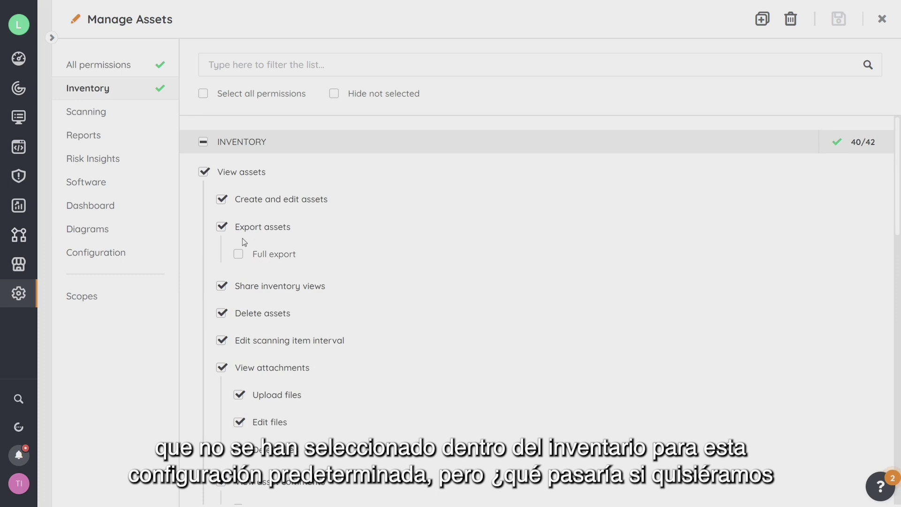
{"action": "scroll", "coordinate": [337, 289], "scroll_direction": "down", "scroll_amount": 15}
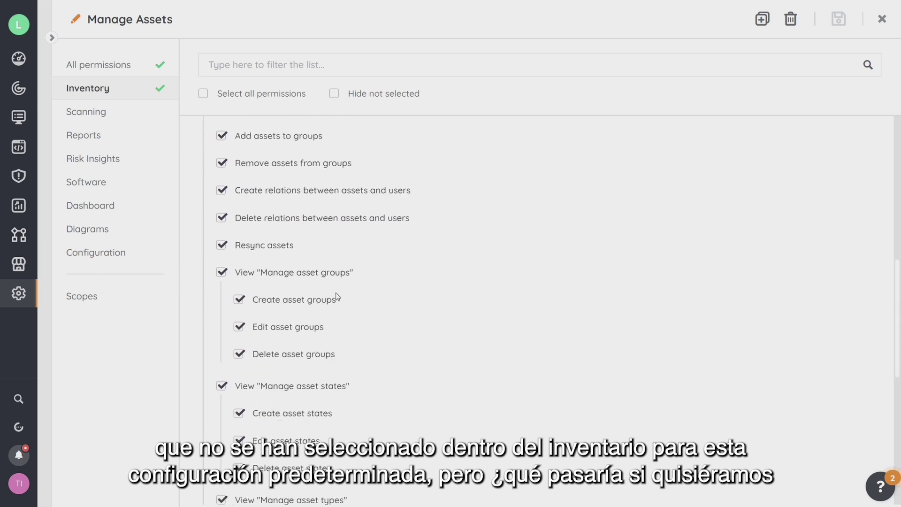
{"action": "scroll", "coordinate": [338, 300], "scroll_direction": "down", "scroll_amount": 3}
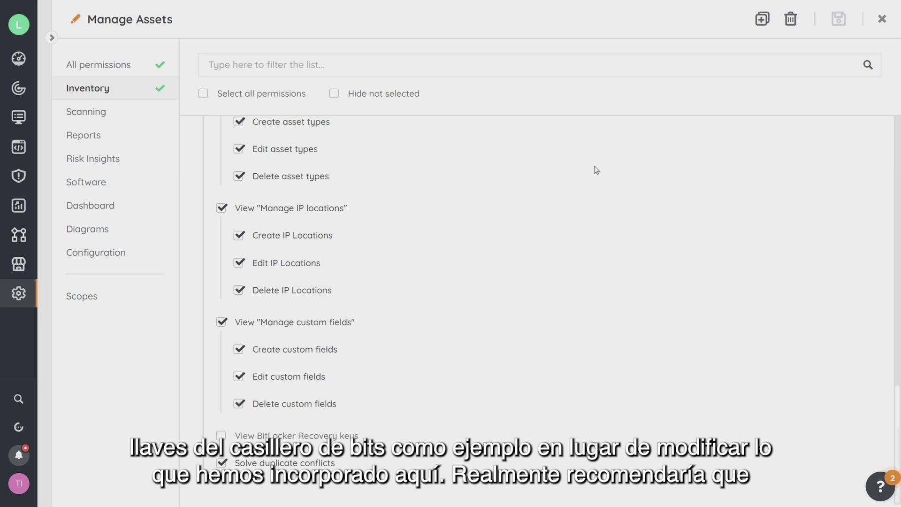
{"action": "left_click", "coordinate": [764, 25]}
- Rename the copied role to 'Manage Assets · Tim'
{"action": "left_click", "coordinate": [218, 26]}
{"action": "left_click_drag", "start_coordinate": [215, 22], "coordinate": [189, 18]}
{"action": "type", "text": "Tim"}
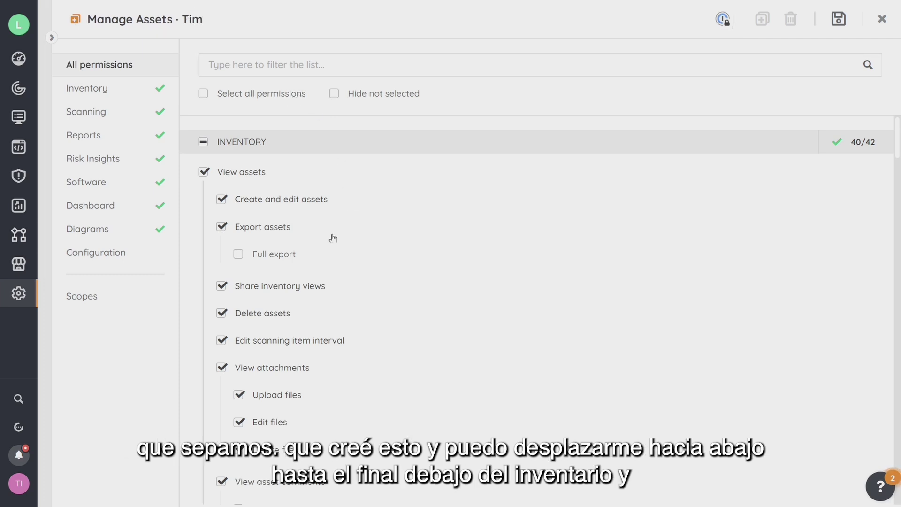
{"action": "scroll", "coordinate": [345, 260], "scroll_direction": "down", "scroll_amount": 8}
{"action": "scroll", "coordinate": [347, 258], "scroll_direction": "down", "scroll_amount": 12}
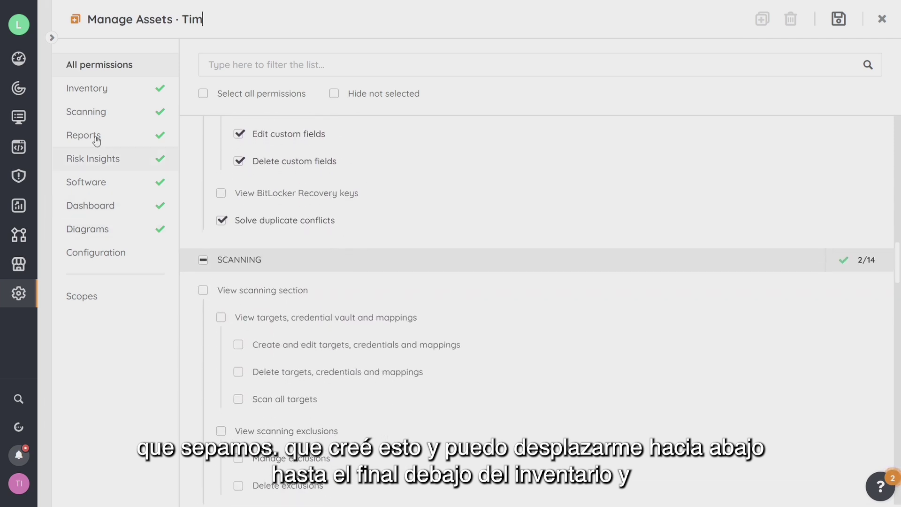
- Grant View BitLocker Recovery keys, View scanning exclusions and Delete targets permissions
{"action": "left_click", "coordinate": [96, 90]}
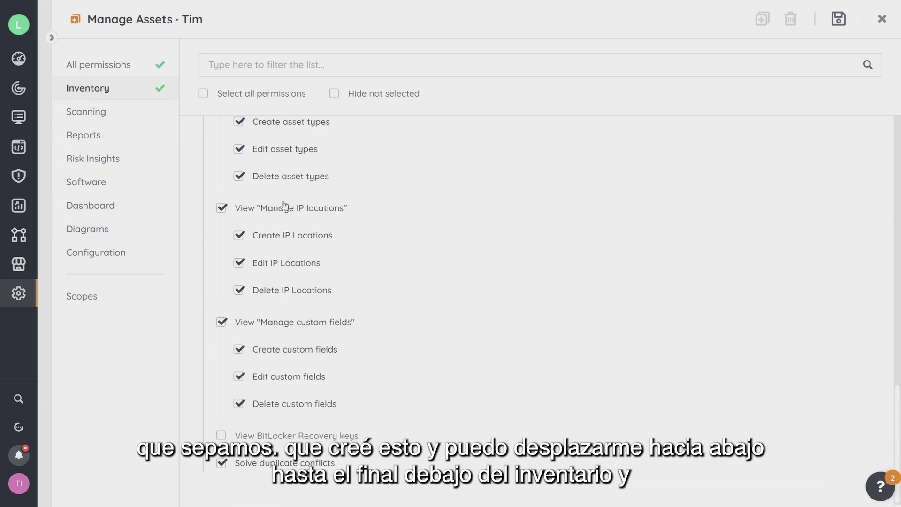
{"action": "left_click", "coordinate": [222, 436]}
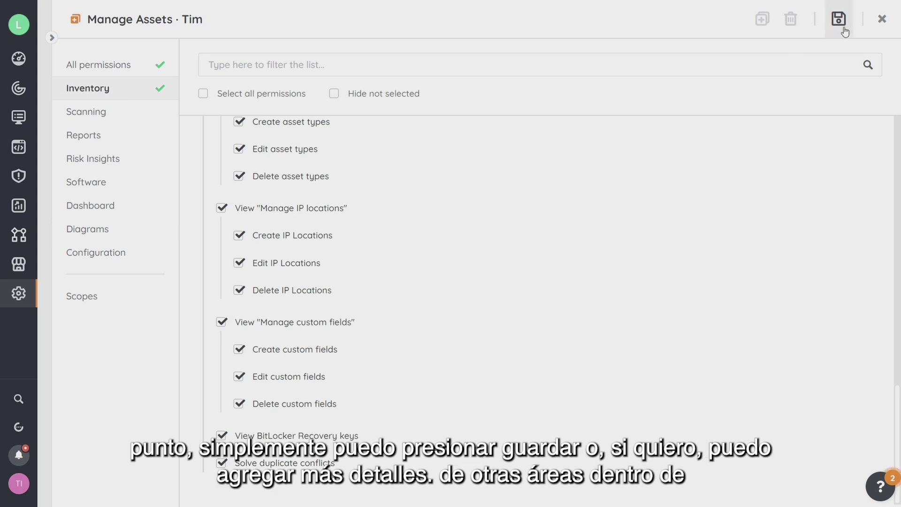
{"action": "left_click", "coordinate": [106, 114]}
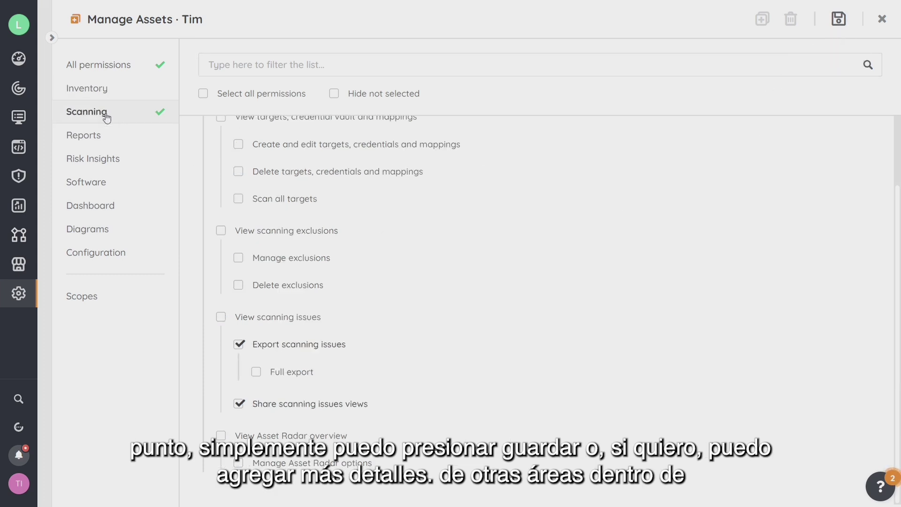
{"action": "left_click", "coordinate": [222, 231]}
{"action": "scroll", "coordinate": [238, 324], "scroll_direction": "up", "scroll_amount": 2}
{"action": "left_click", "coordinate": [239, 255]}
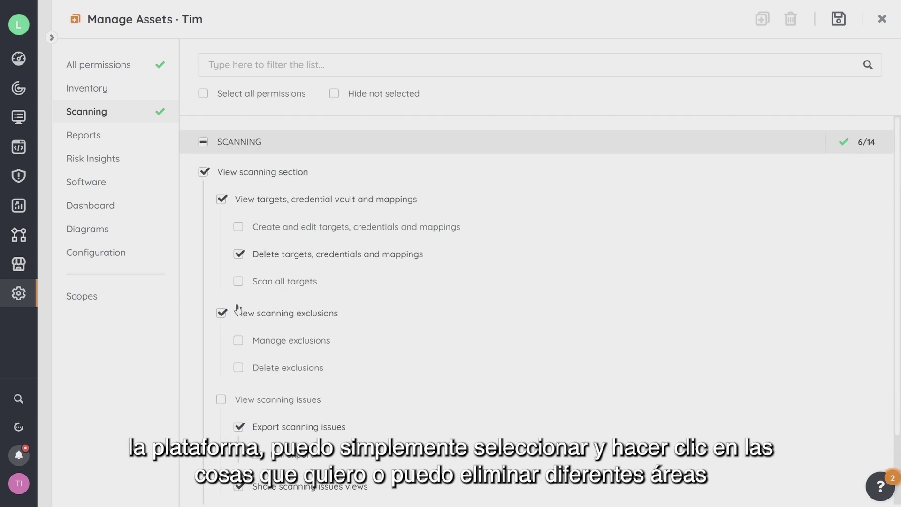
- Remove all Risk Insights and the Export diagrams permission, then save the role
{"action": "scroll", "coordinate": [236, 356], "scroll_direction": "down", "scroll_amount": 2}
{"action": "scroll", "coordinate": [302, 284], "scroll_direction": "up", "scroll_amount": 2}
{"action": "left_click", "coordinate": [89, 159]}
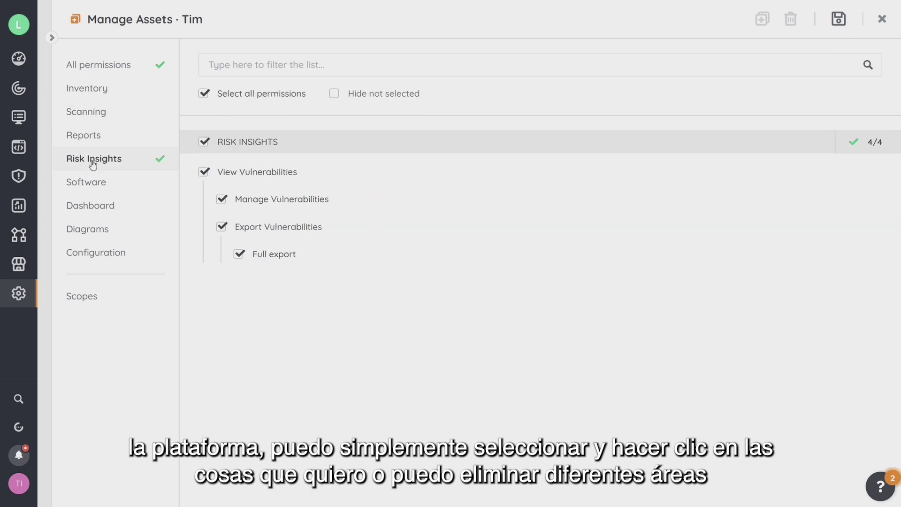
{"action": "left_click", "coordinate": [204, 171]}
{"action": "left_click", "coordinate": [102, 232]}
{"action": "left_click", "coordinate": [221, 200]}
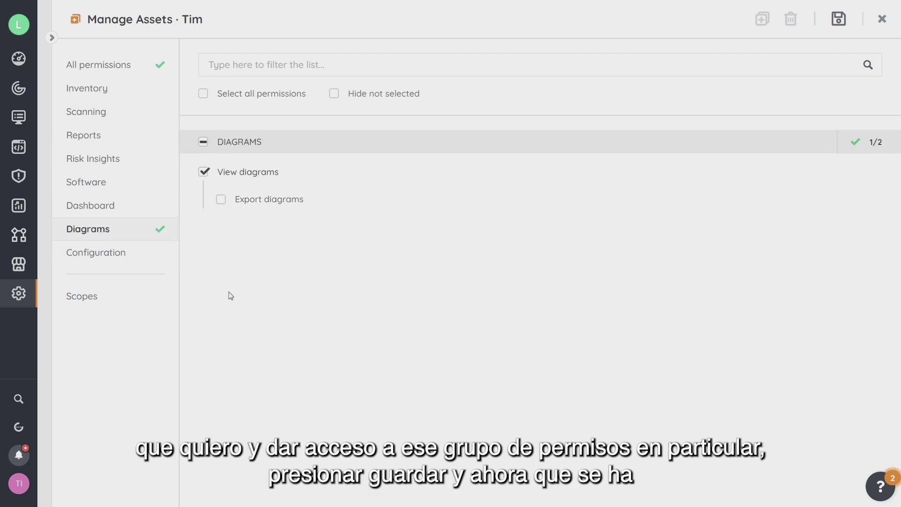
{"action": "left_click", "coordinate": [838, 19]}
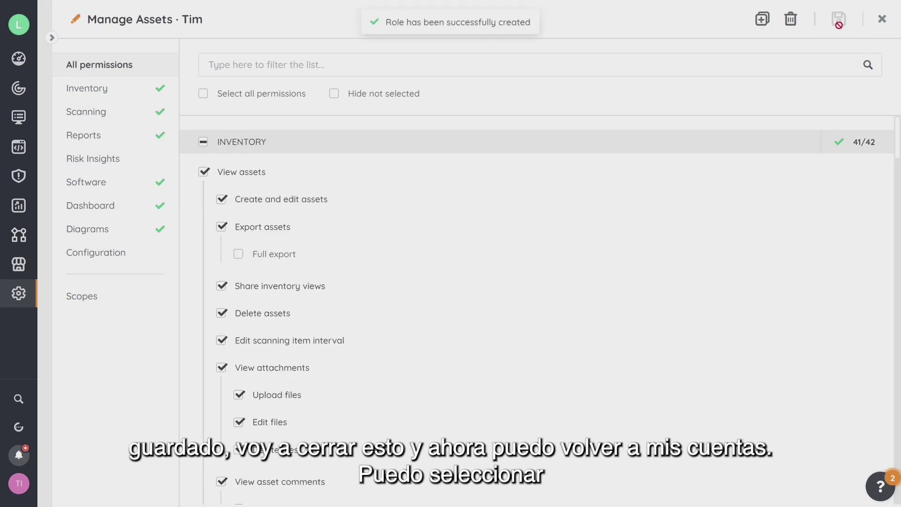
- Add the Manage Assets · Tim role to the pending invited account and save it
{"action": "left_click", "coordinate": [882, 19]}
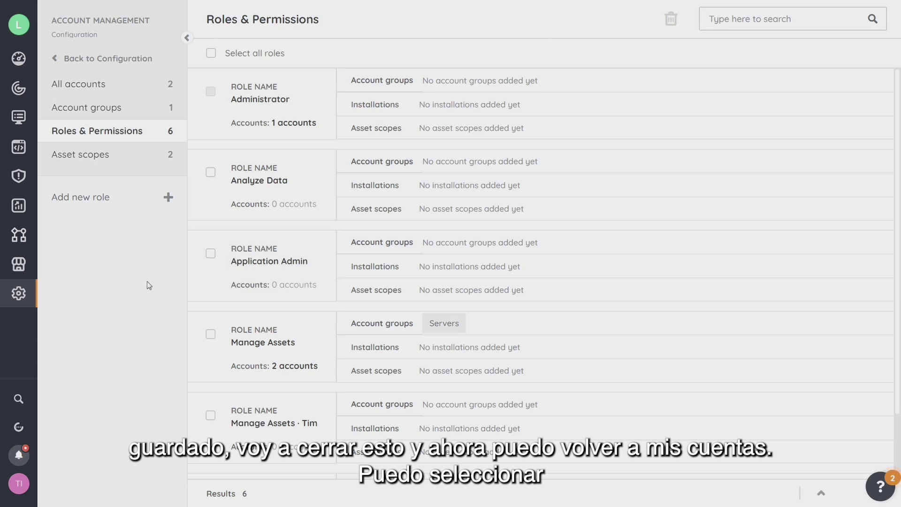
{"action": "left_click", "coordinate": [96, 91]}
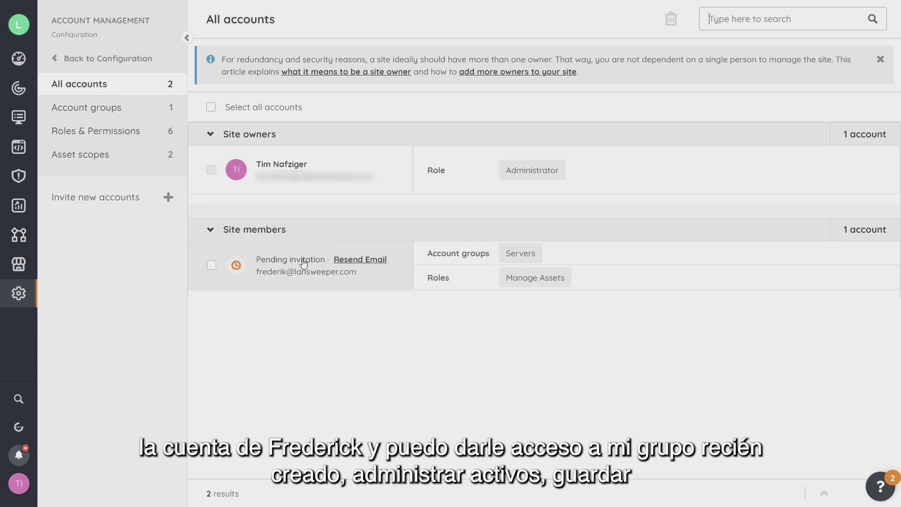
{"action": "left_click", "coordinate": [301, 262]}
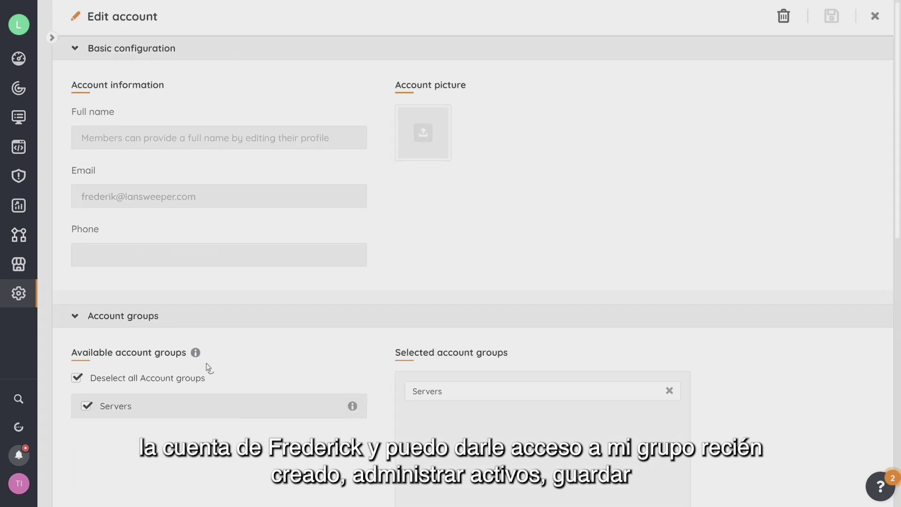
{"action": "scroll", "coordinate": [211, 370], "scroll_direction": "down", "scroll_amount": 10}
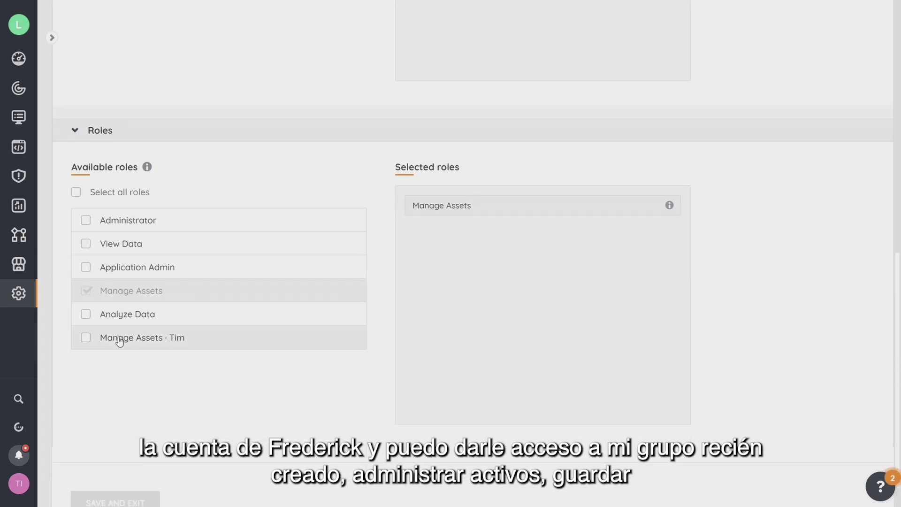
{"action": "left_click", "coordinate": [85, 339]}
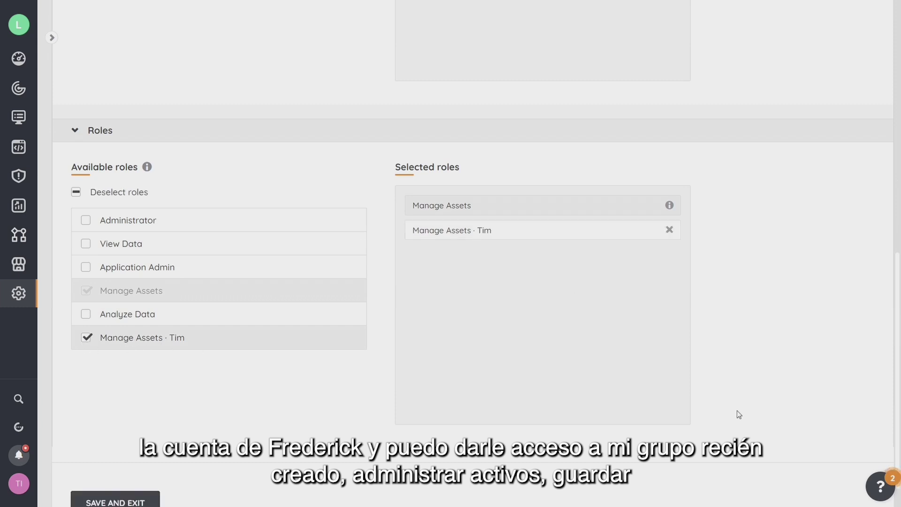
{"action": "left_click", "coordinate": [121, 471]}
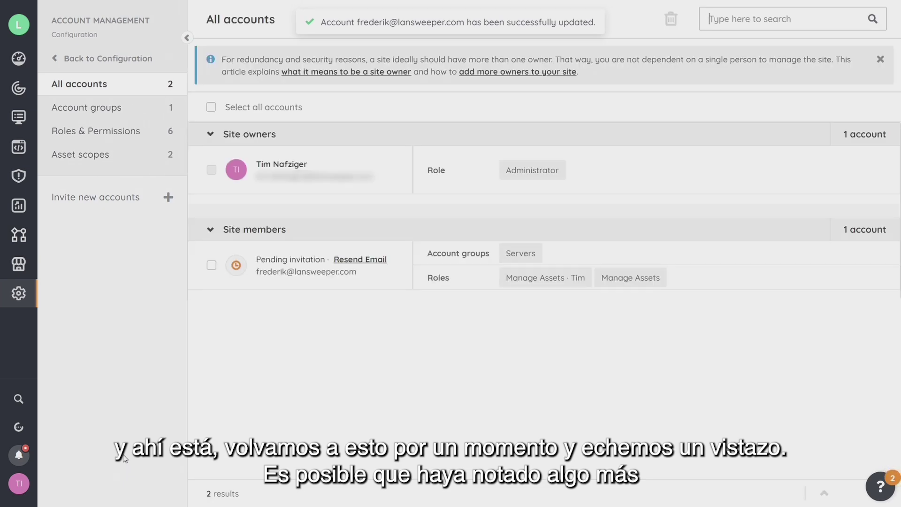
{"action": "left_click", "coordinate": [299, 267]}
- Remove the pending invited account from the Servers account group, save, and return to All accounts
{"action": "scroll", "coordinate": [248, 343], "scroll_direction": "down", "scroll_amount": 6}
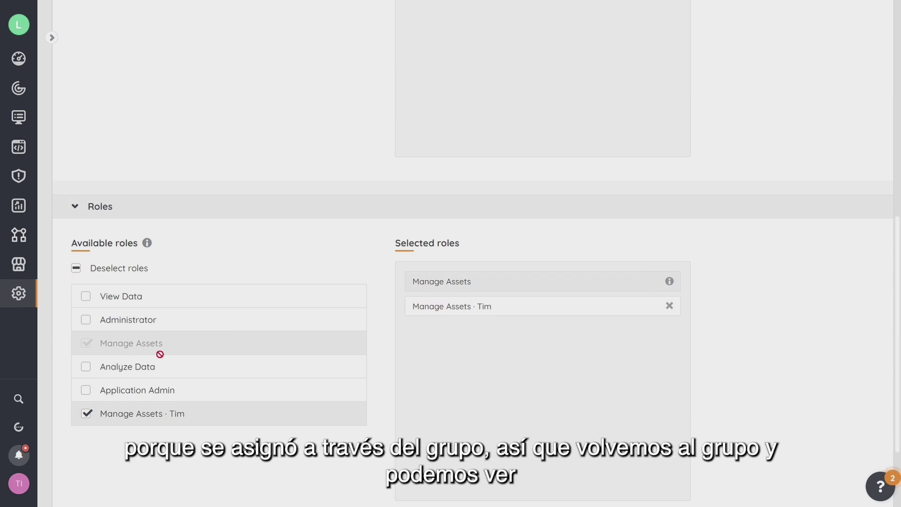
{"action": "scroll", "coordinate": [200, 346], "scroll_direction": "up", "scroll_amount": 10}
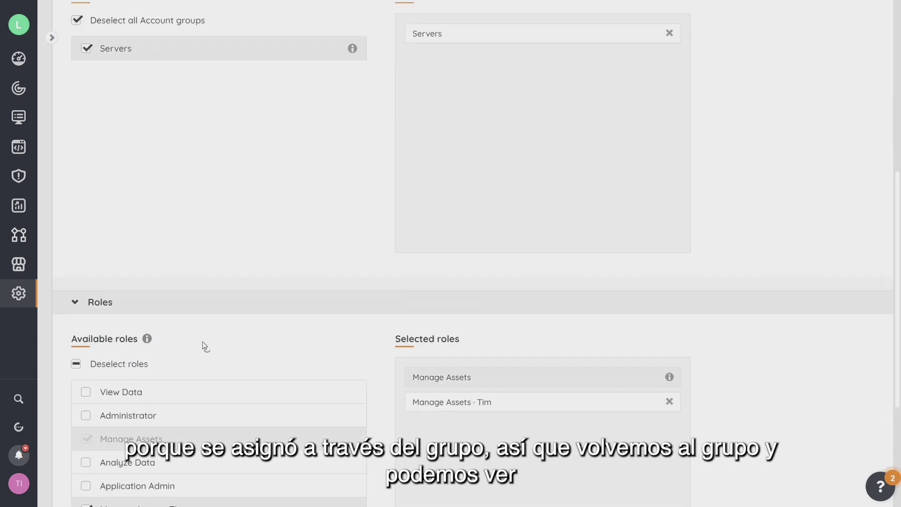
{"action": "left_click", "coordinate": [52, 37]}
{"action": "left_click", "coordinate": [96, 109]}
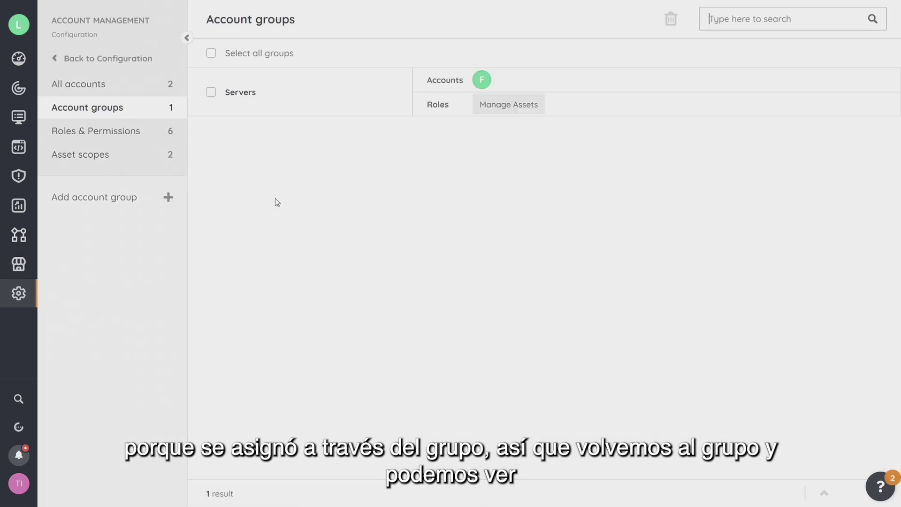
{"action": "left_click", "coordinate": [238, 97]}
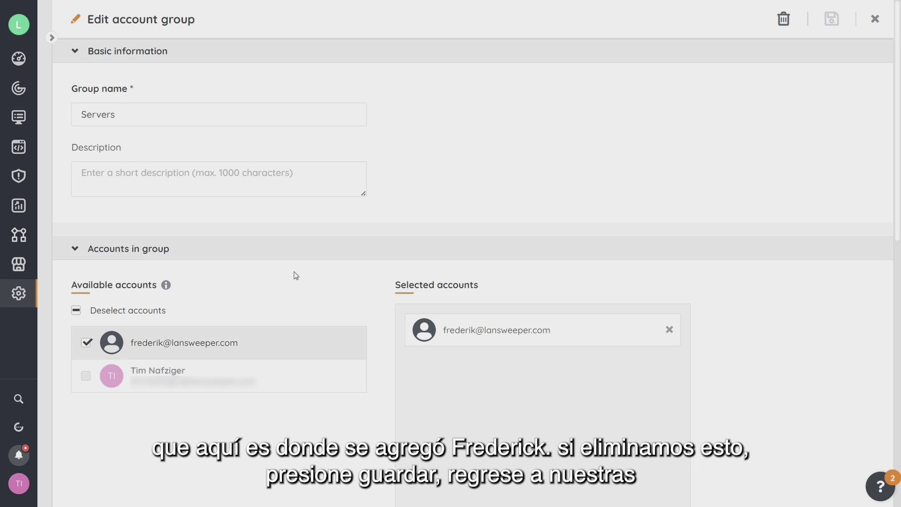
{"action": "scroll", "coordinate": [294, 274], "scroll_direction": "down", "scroll_amount": 3}
{"action": "left_click", "coordinate": [86, 191]}
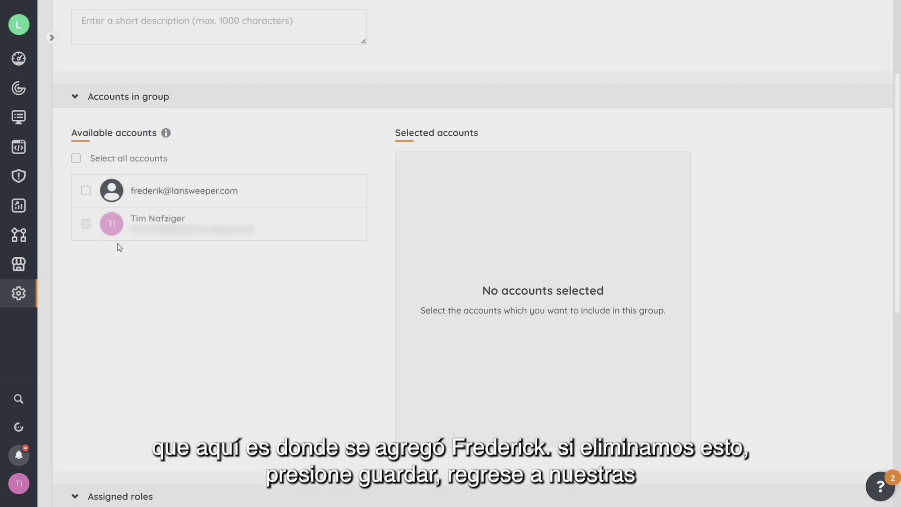
{"action": "scroll", "coordinate": [354, 294], "scroll_direction": "down", "scroll_amount": 8}
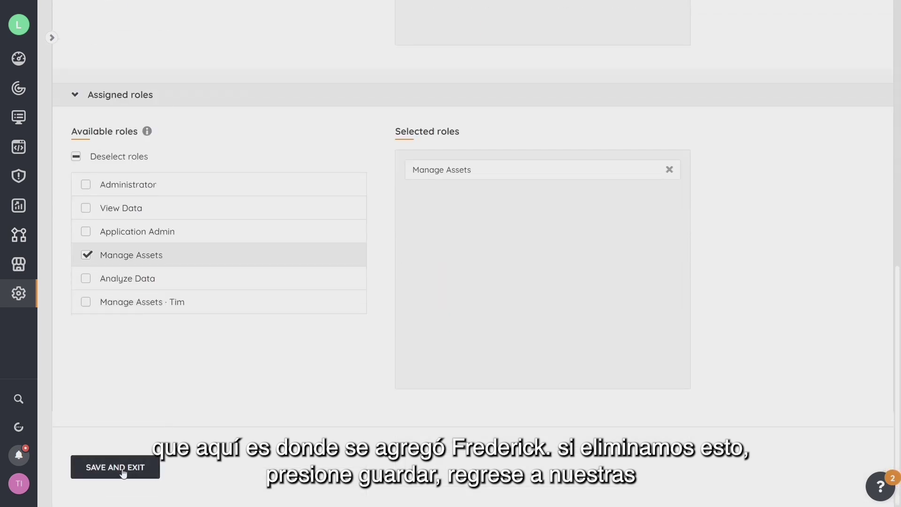
{"action": "left_click", "coordinate": [123, 469]}
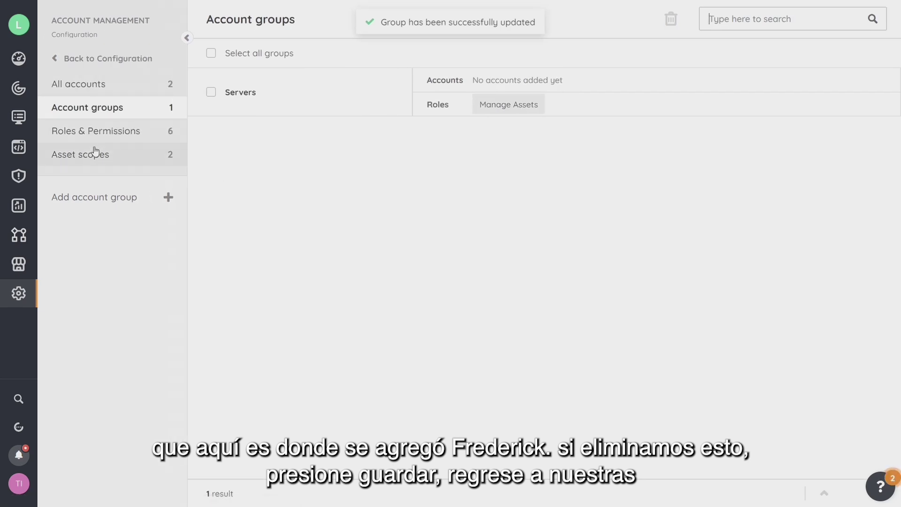
{"action": "left_click", "coordinate": [100, 85]}
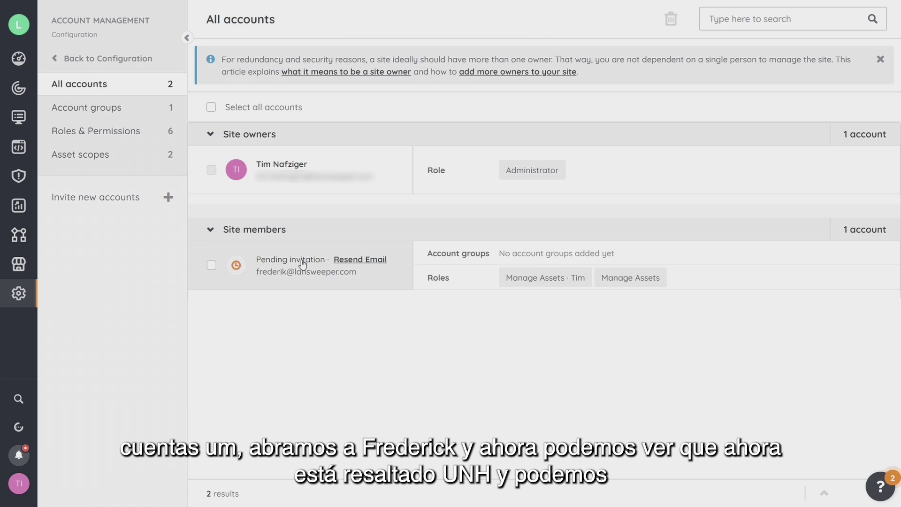
- Drop the plain Manage Assets role from the pending account, keeping only its custom role, and save
{"action": "left_click", "coordinate": [229, 254]}
{"action": "scroll", "coordinate": [244, 328], "scroll_direction": "down", "scroll_amount": 8}
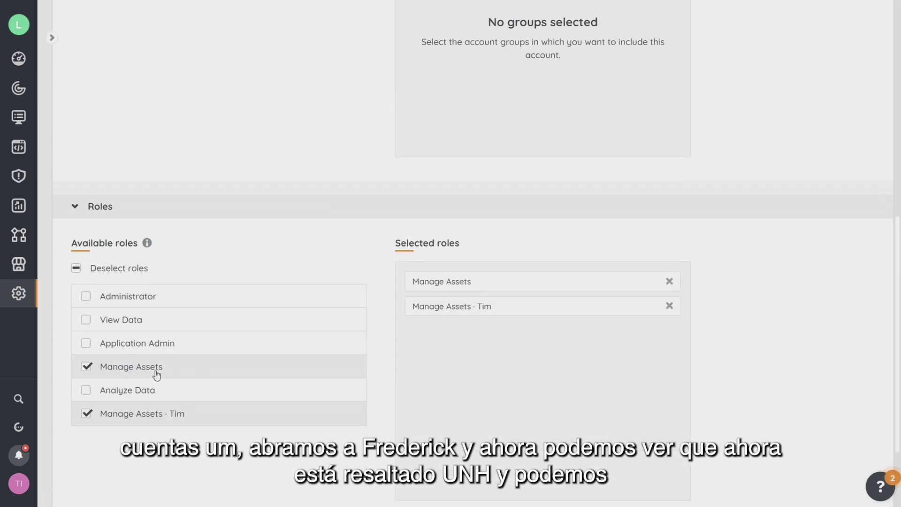
{"action": "left_click", "coordinate": [85, 371]}
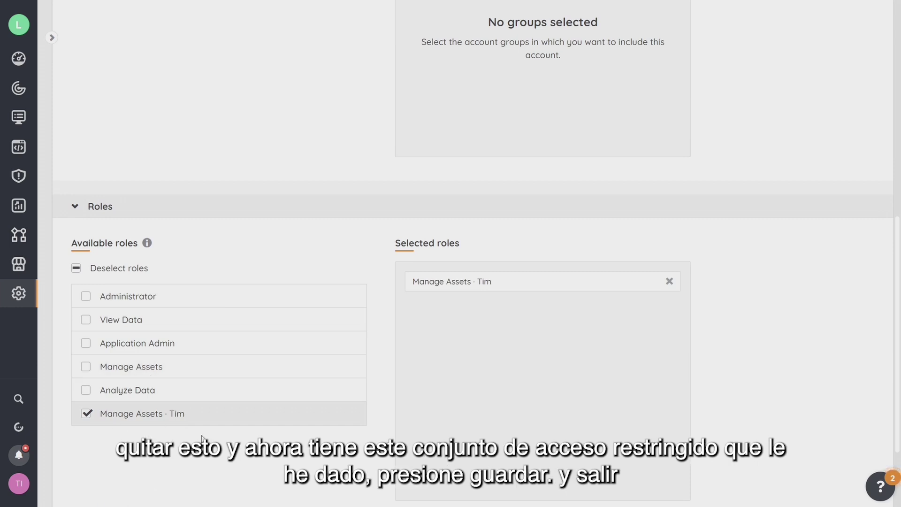
{"action": "scroll", "coordinate": [449, 394], "scroll_direction": "down", "scroll_amount": 3}
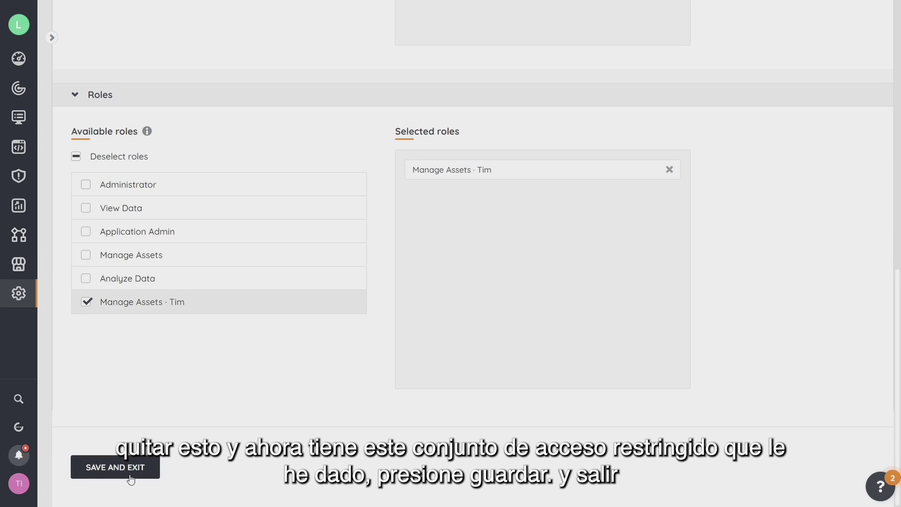
{"action": "left_click", "coordinate": [133, 477]}
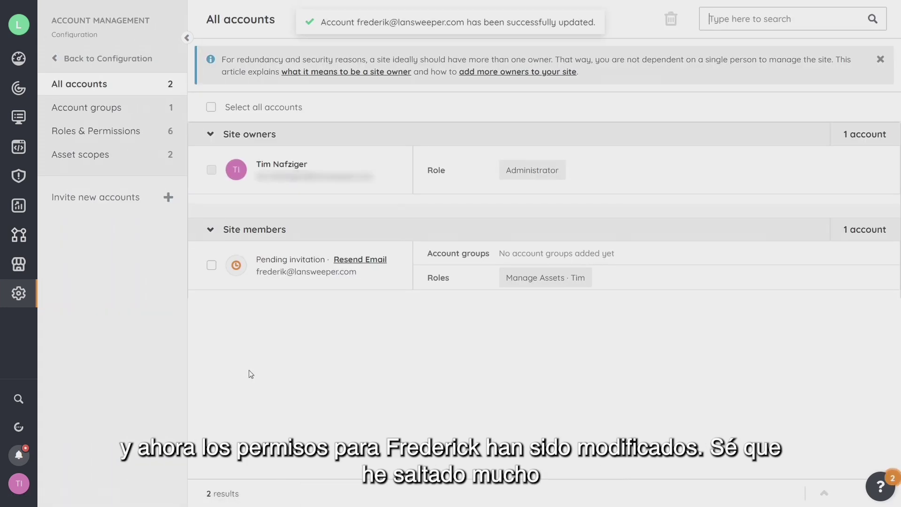